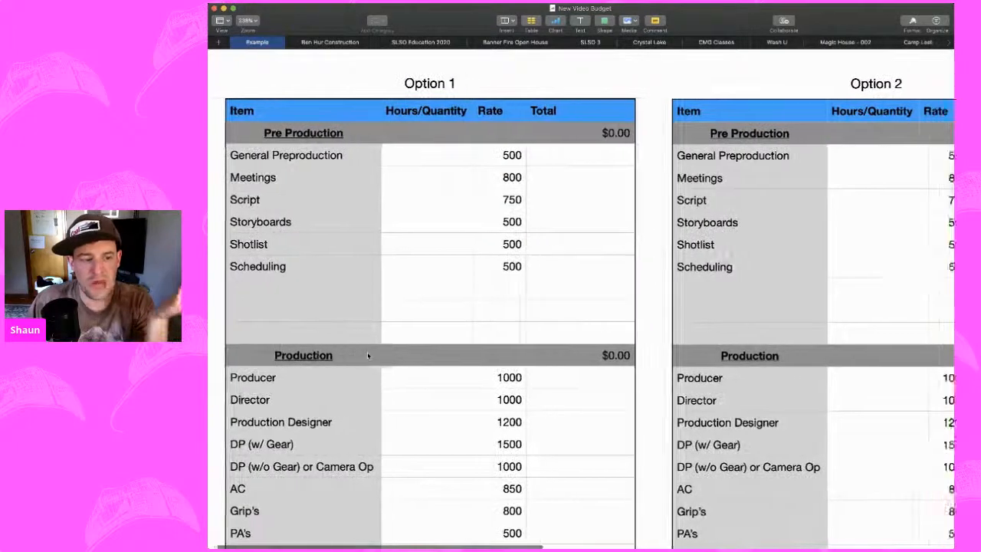
Compare the layout of the Option 1, Option 2 and Option 3 budget tables on the Example sheet.
{"action": "scroll", "coordinate": [367, 352], "scroll_direction": "right", "scroll_amount": 3}
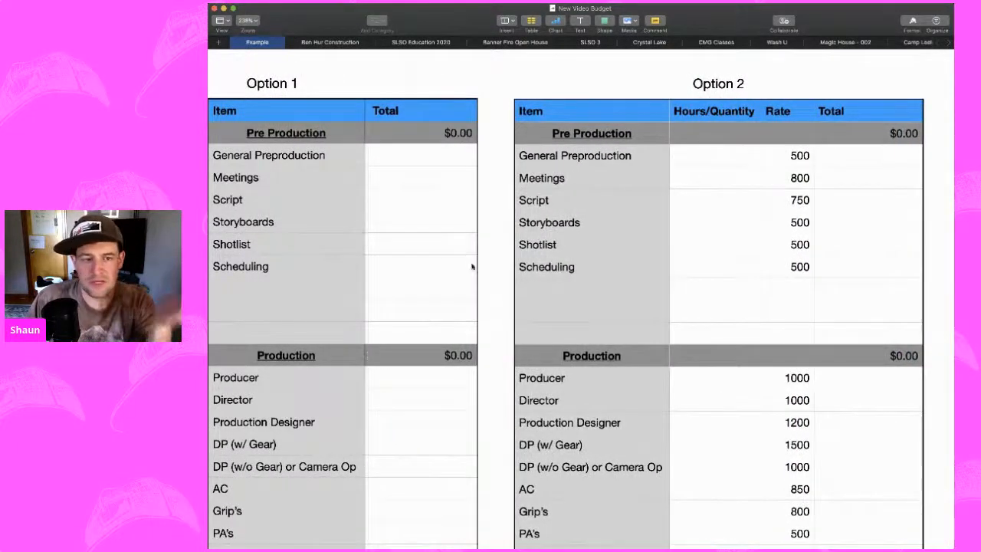
{"action": "scroll", "coordinate": [465, 267], "scroll_direction": "left", "scroll_amount": 3}
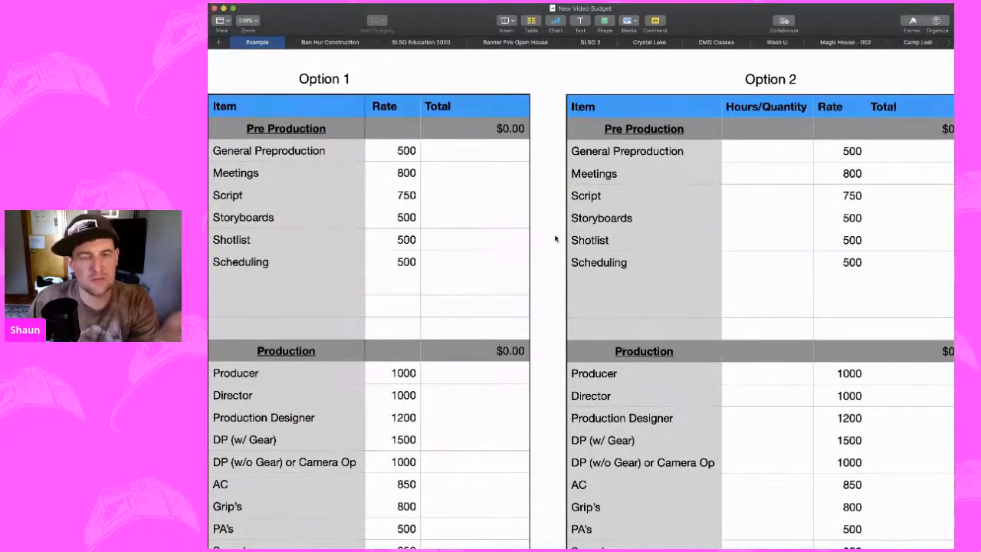
{"action": "scroll", "coordinate": [556, 239], "scroll_direction": "right", "scroll_amount": 10}
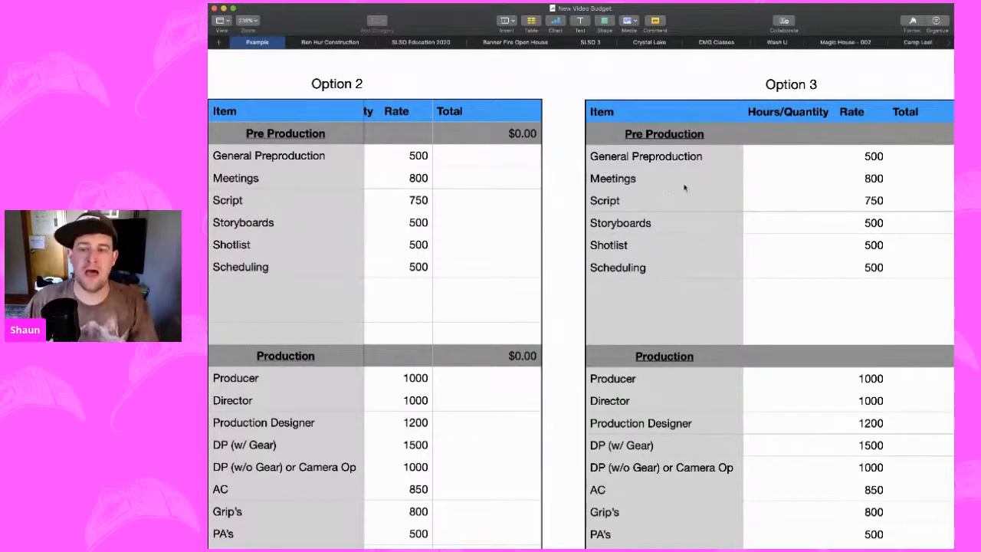
{"action": "scroll", "coordinate": [631, 216], "scroll_direction": "left", "scroll_amount": 10}
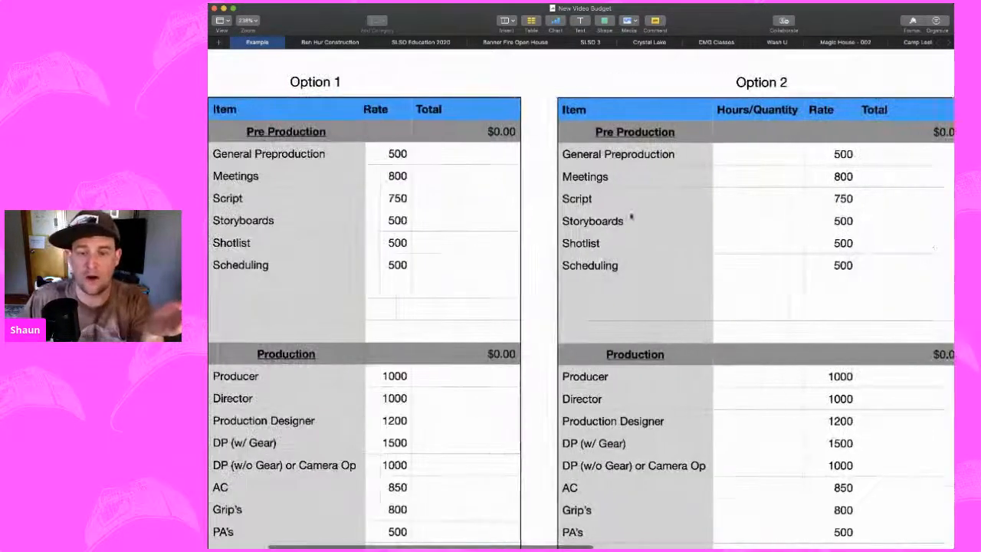
{"action": "scroll", "coordinate": [631, 216], "scroll_direction": "up", "scroll_amount": 2}
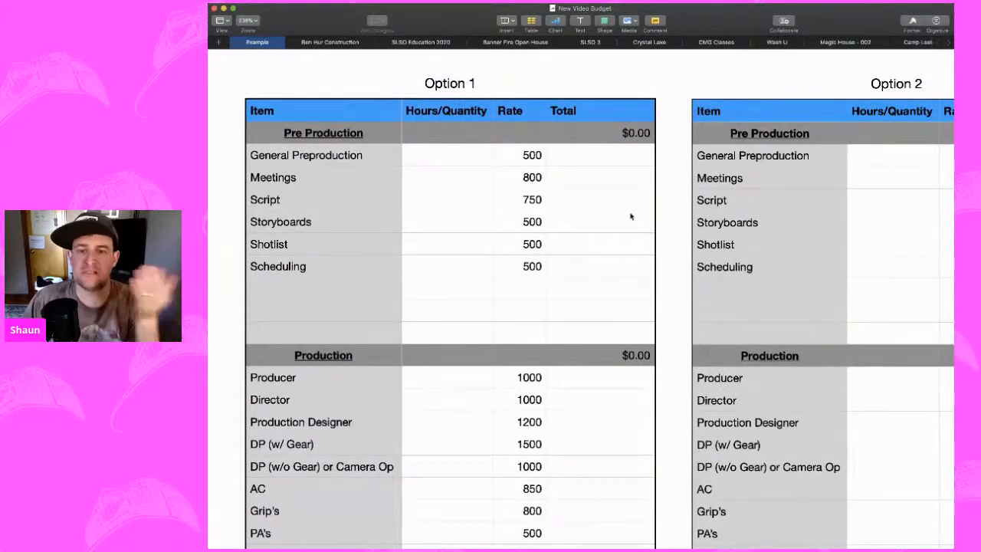
{"action": "scroll", "coordinate": [631, 215], "scroll_direction": "down", "scroll_amount": 1}
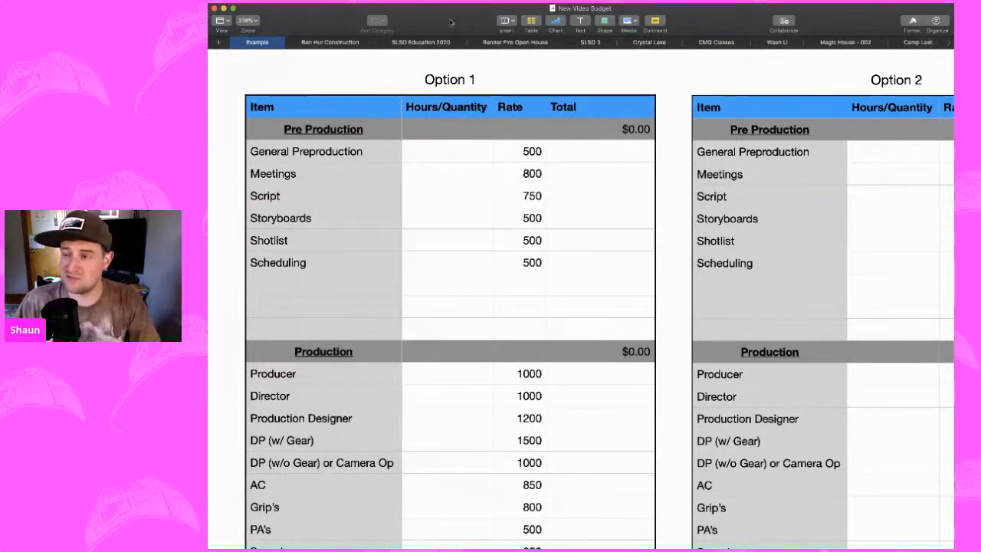
Enter 0.5 as the Hours/Quantity for General Preproduction in the Option 1 table.
{"action": "left_click", "coordinate": [471, 152]}
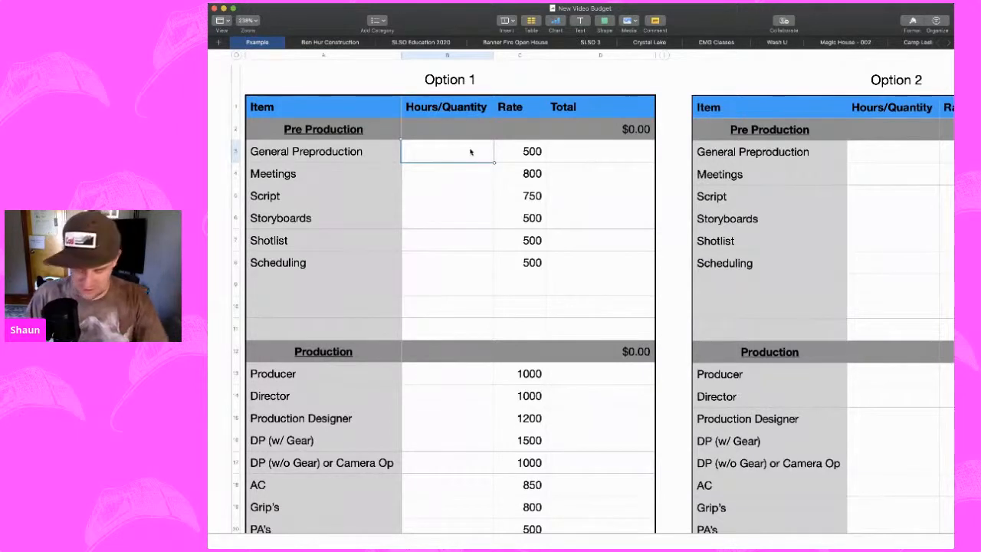
{"action": "type", "text": "0.5"}
{"action": "key", "text": "Return"}
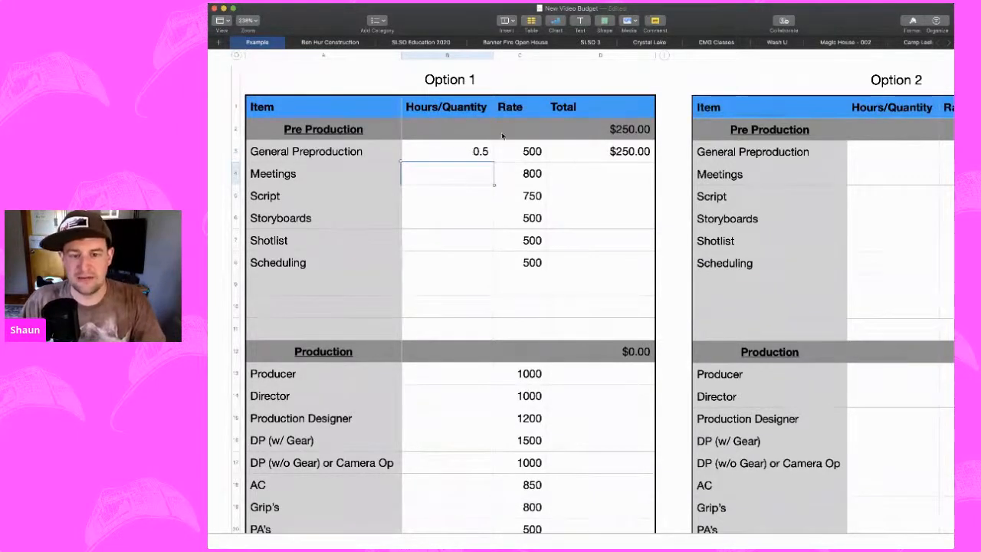
Change Option 1's General Preproduction quantity to 1 and set it back to 0.5.
{"action": "left_click", "coordinate": [456, 157]}
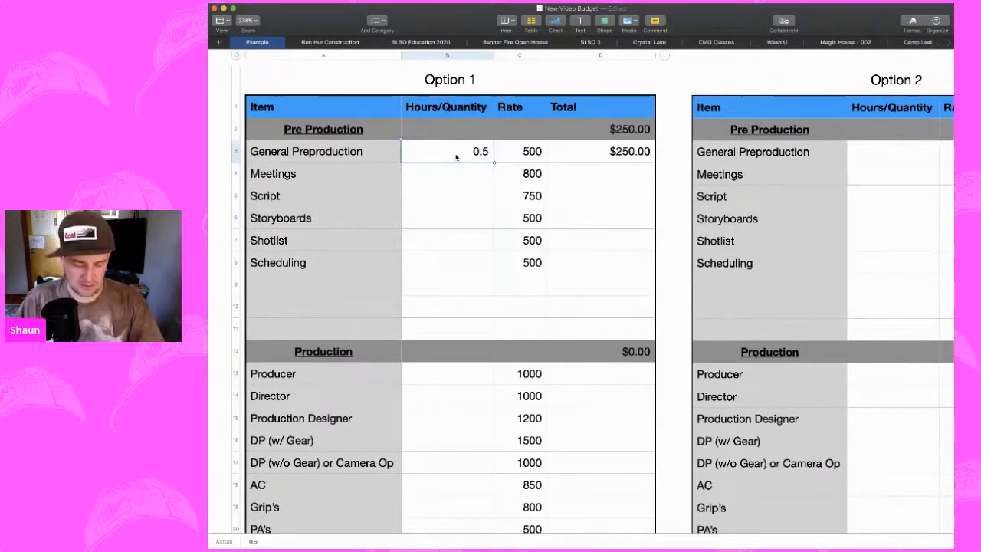
{"action": "type", "text": "1"}
{"action": "key", "text": "Return"}
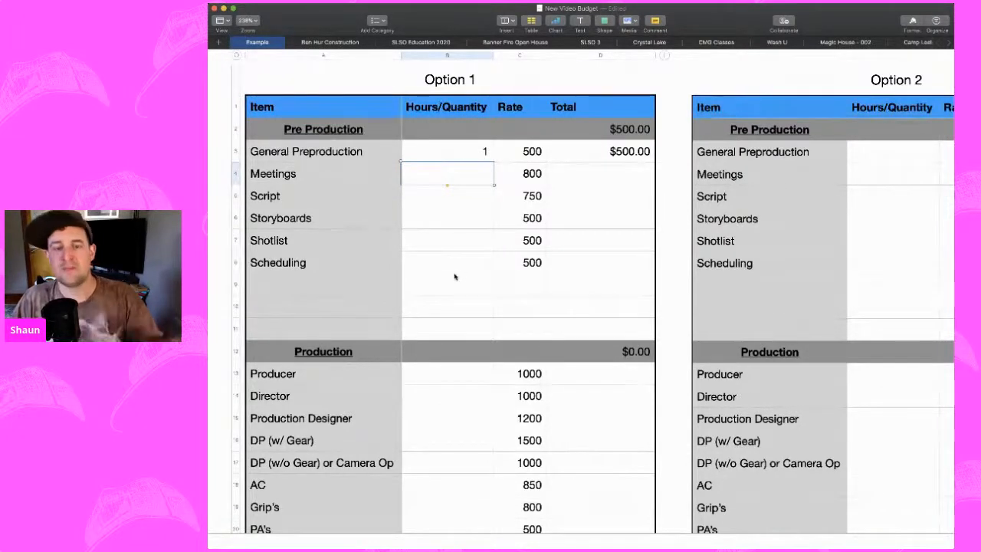
{"action": "left_click", "coordinate": [455, 159]}
{"action": "type", "text": ".5"}
{"action": "key", "text": "Return"}
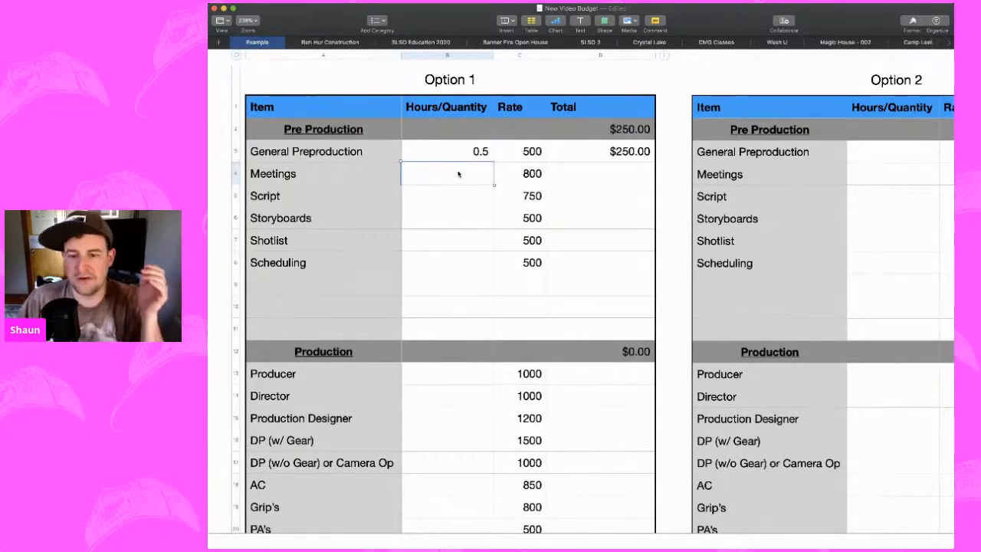
Enter 1 as the Hours/Quantity for DP (w/ Gear) in Option 1's Production section.
{"action": "scroll", "coordinate": [458, 172], "scroll_direction": "down", "scroll_amount": 3}
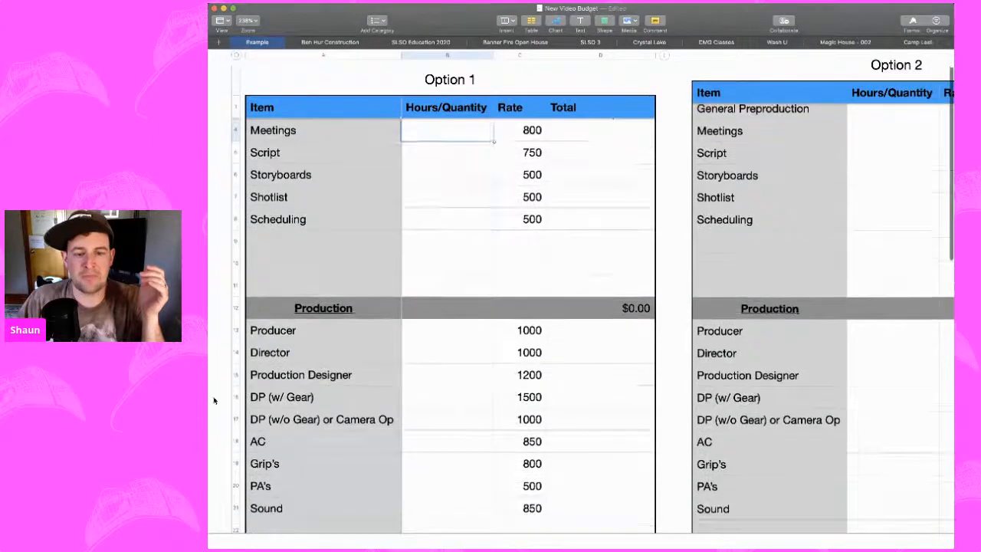
{"action": "scroll", "coordinate": [653, 295], "scroll_direction": "down", "scroll_amount": 2}
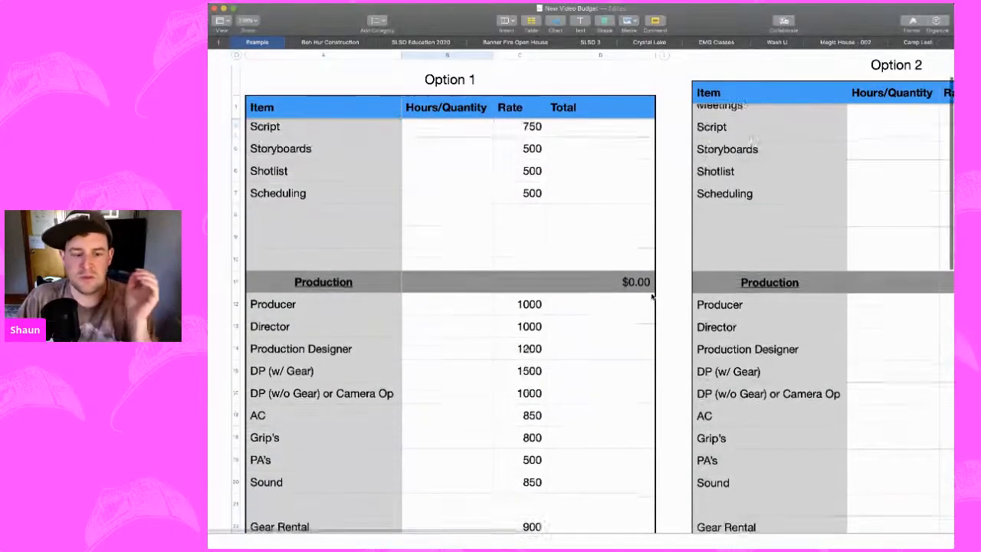
{"action": "scroll", "coordinate": [651, 294], "scroll_direction": "down", "scroll_amount": 5}
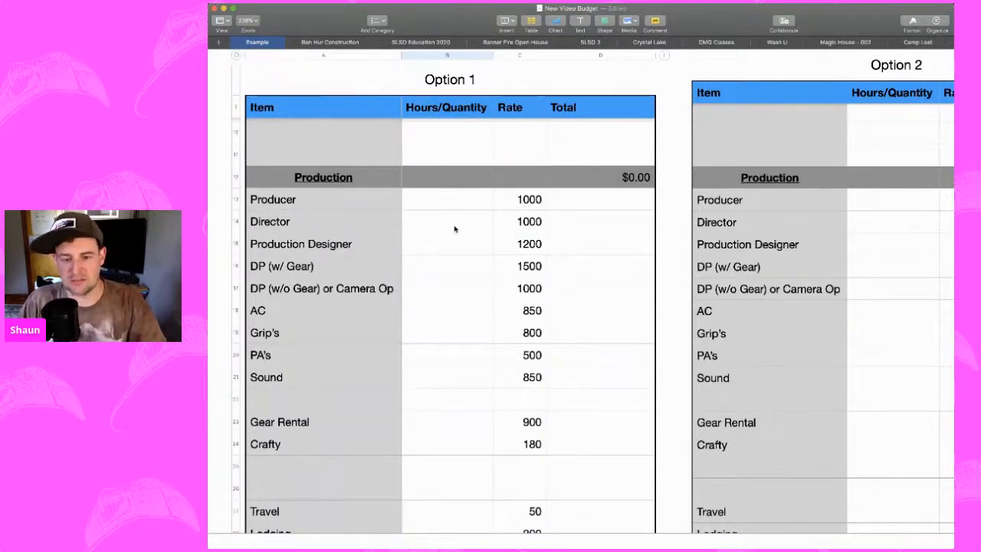
{"action": "left_click", "coordinate": [460, 267]}
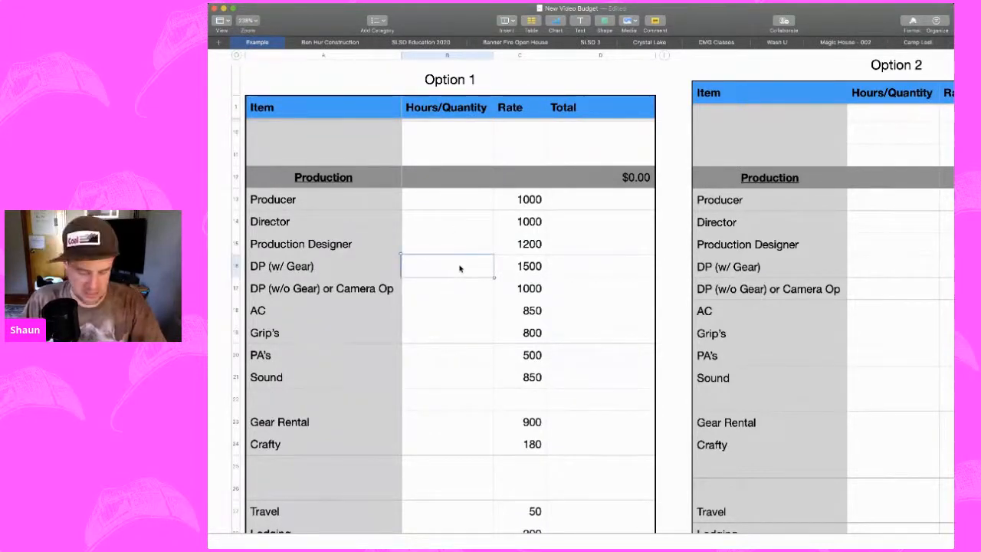
{"action": "type", "text": "1"}
{"action": "key", "text": "Return"}
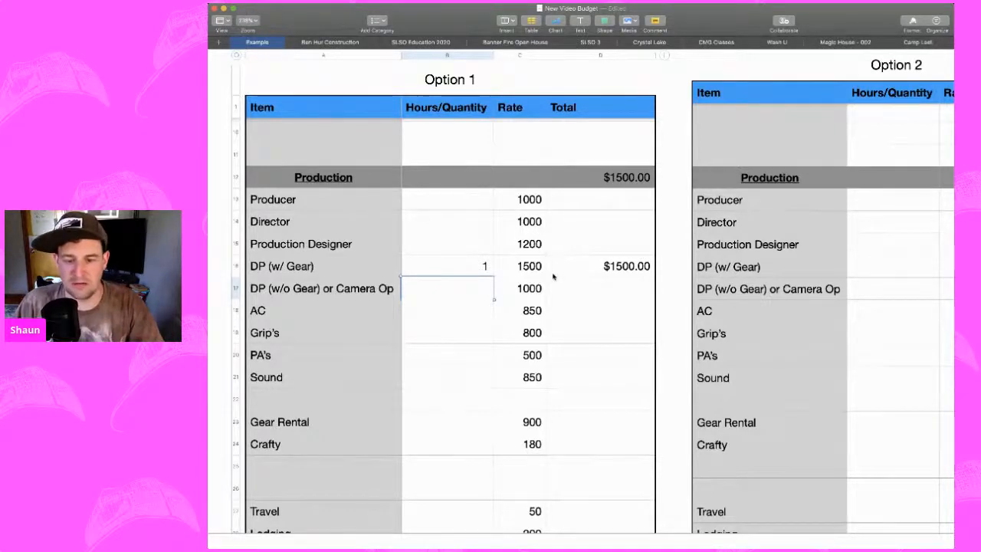
Look through the remaining Production items and the Post Production section of the Option 1 table.
{"action": "scroll", "coordinate": [554, 276], "scroll_direction": "down", "scroll_amount": 1}
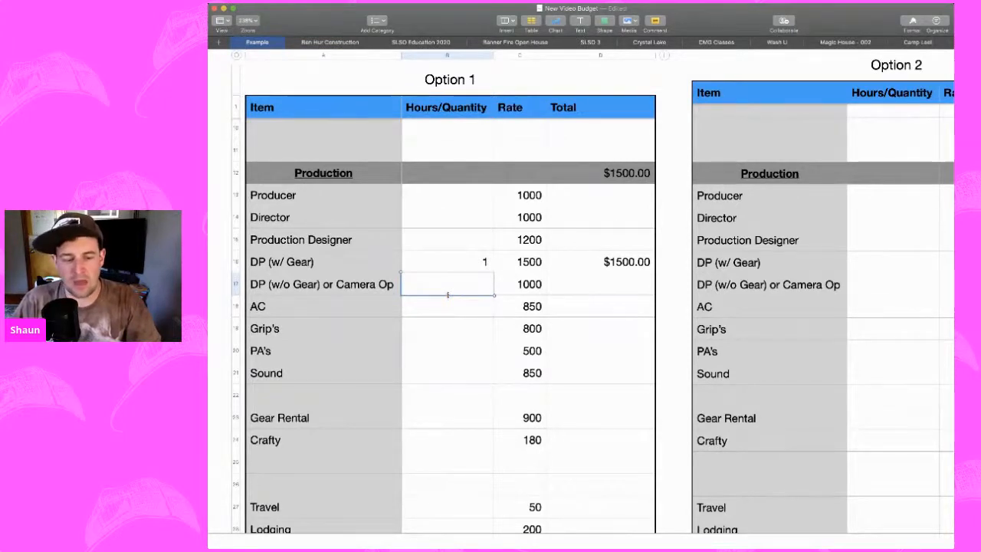
{"action": "scroll", "coordinate": [448, 296], "scroll_direction": "down", "scroll_amount": 2}
{"action": "scroll", "coordinate": [451, 322], "scroll_direction": "down", "scroll_amount": 1}
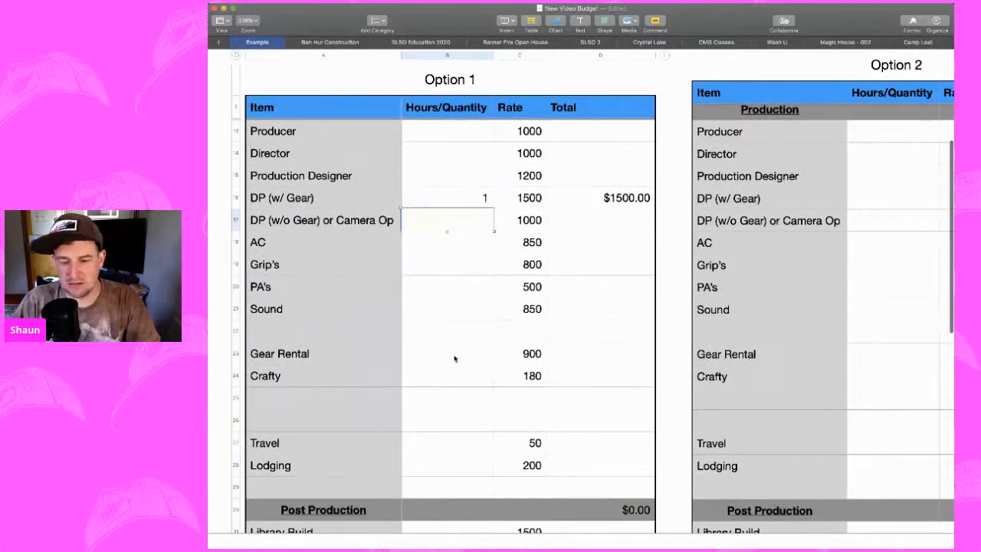
{"action": "scroll", "coordinate": [456, 372], "scroll_direction": "down", "scroll_amount": 3}
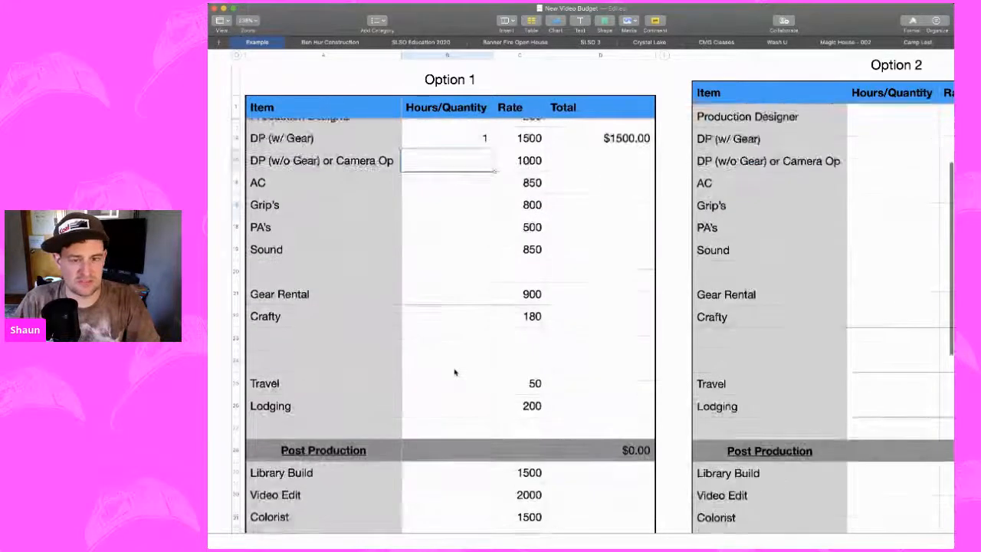
{"action": "scroll", "coordinate": [454, 373], "scroll_direction": "down", "scroll_amount": 3}
{"action": "scroll", "coordinate": [455, 372], "scroll_direction": "up", "scroll_amount": 6}
{"action": "scroll", "coordinate": [455, 373], "scroll_direction": "down", "scroll_amount": 1}
{"action": "scroll", "coordinate": [455, 372], "scroll_direction": "down", "scroll_amount": 9}
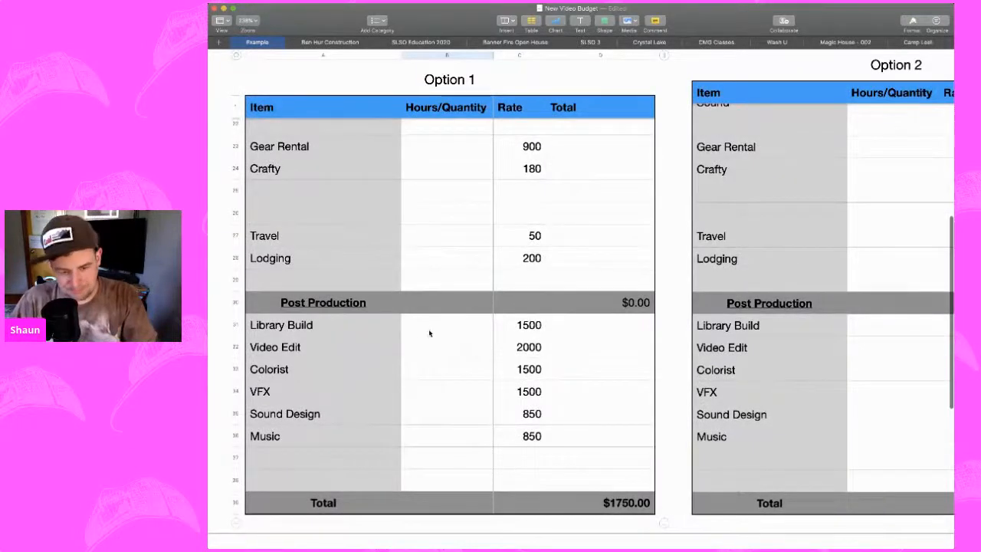
{"action": "scroll", "coordinate": [428, 332], "scroll_direction": "down", "scroll_amount": 1}
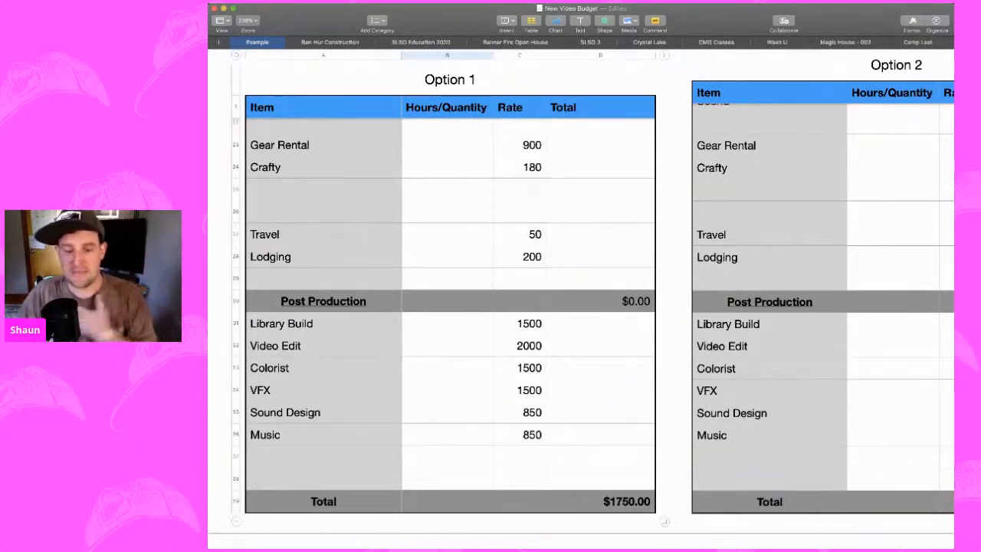
Enter 1 as the Hours/Quantity for Video Edit in Option 1's Post Production section.
{"action": "left_click", "coordinate": [453, 347]}
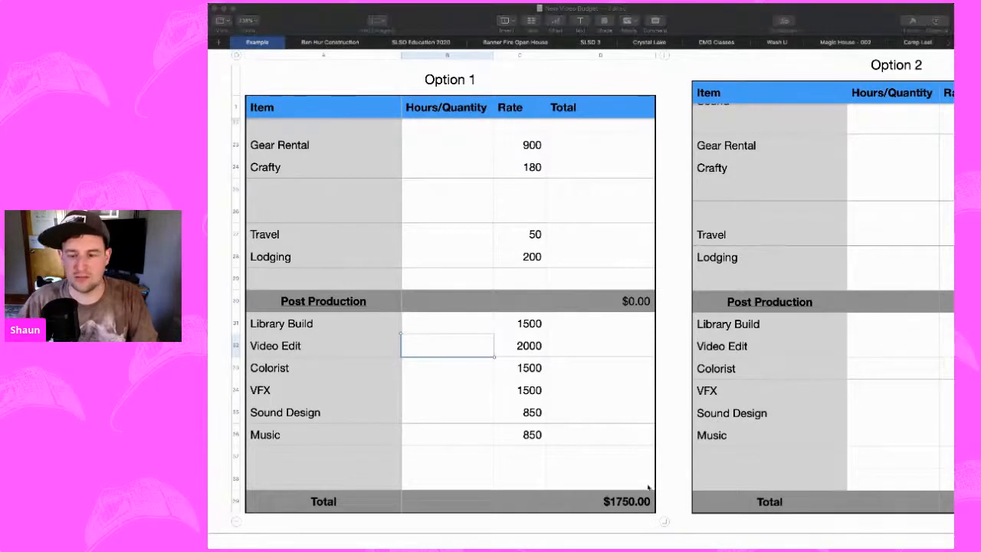
{"action": "left_click", "coordinate": [633, 413]}
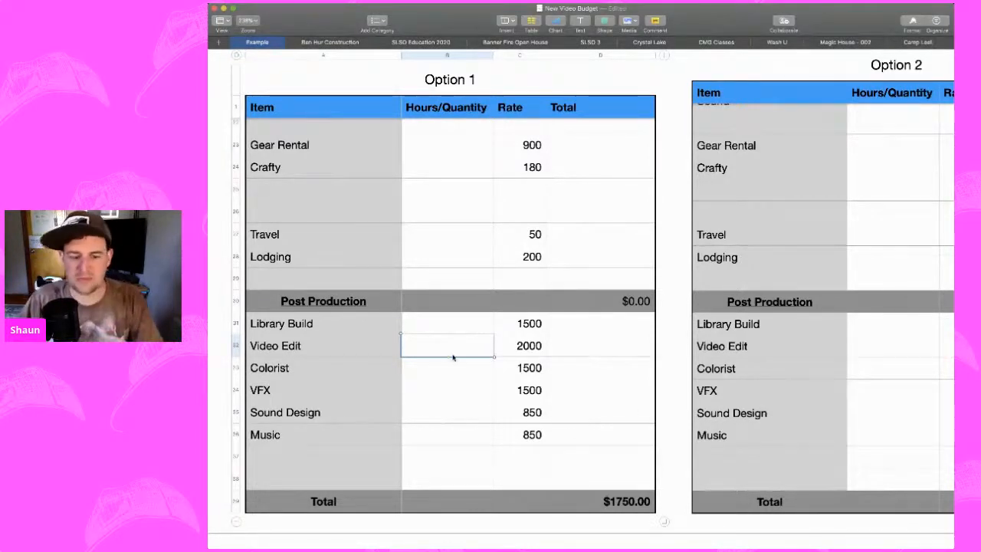
{"action": "double_click", "coordinate": [453, 348]}
{"action": "type", "text": "1"}
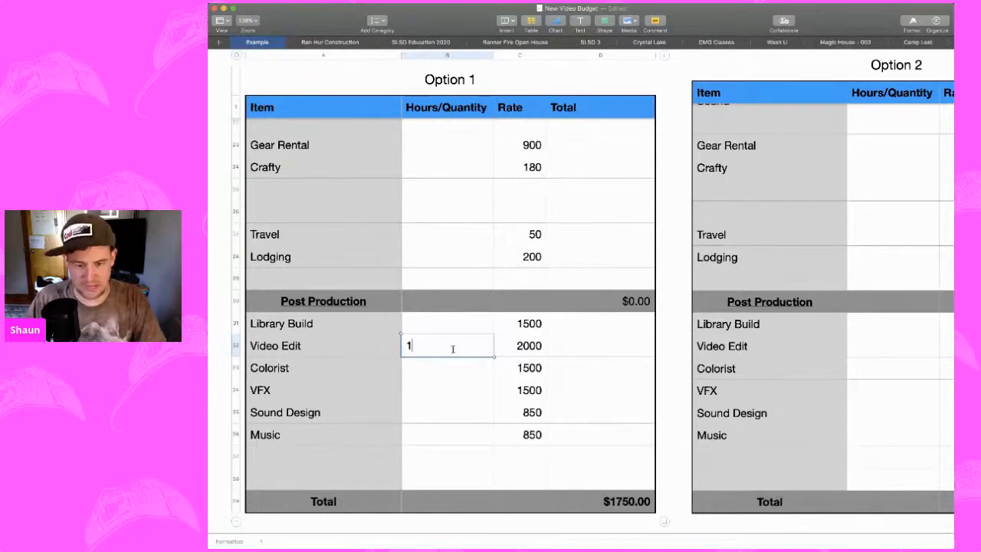
{"action": "key", "text": "Return"}
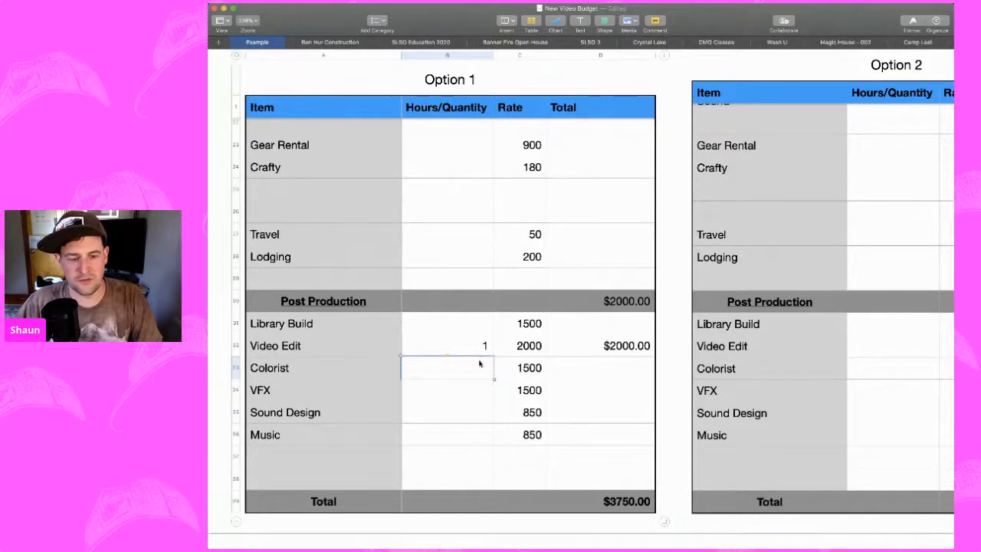
Check Option 1's VFX, Sound Design and Music quantity cells, and examine the grand Total's formula along with the section subtotals.
{"action": "left_click", "coordinate": [478, 394]}
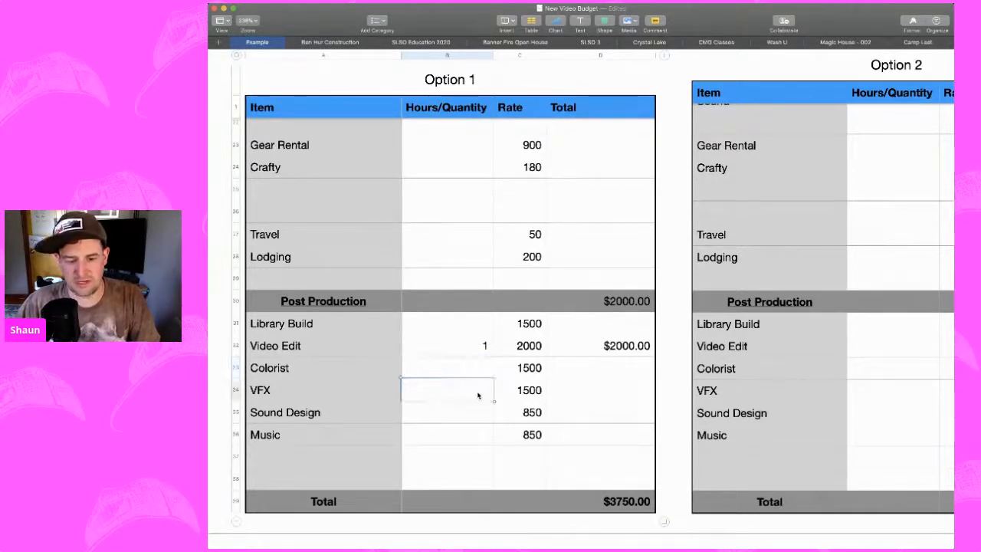
{"action": "left_click", "coordinate": [467, 414]}
{"action": "left_click", "coordinate": [467, 447]}
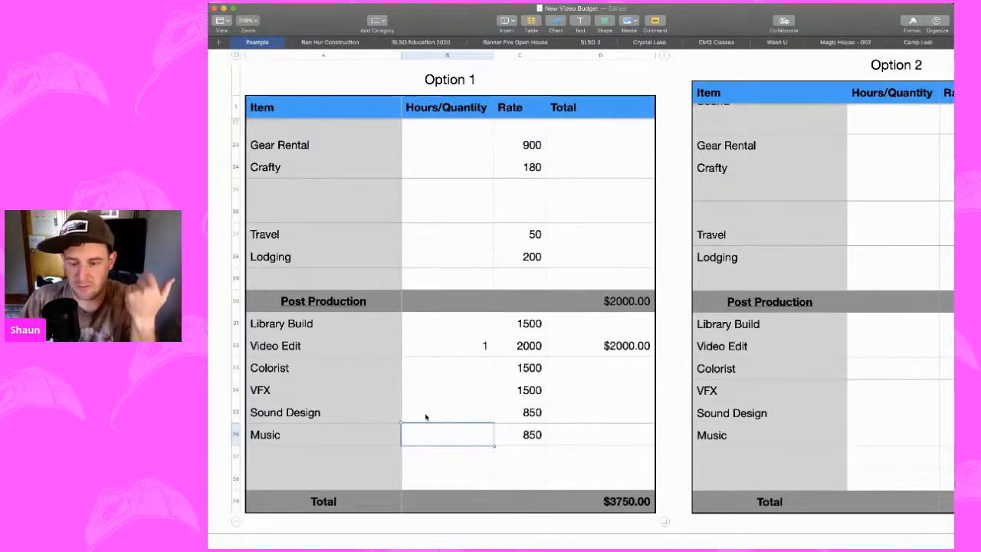
{"action": "left_click", "coordinate": [593, 499]}
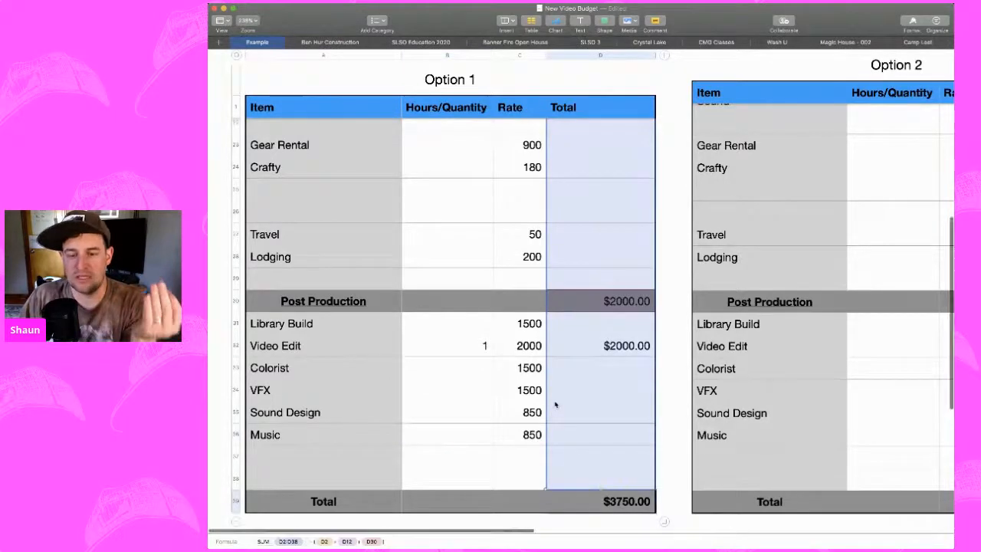
{"action": "scroll", "coordinate": [555, 405], "scroll_direction": "up", "scroll_amount": 10}
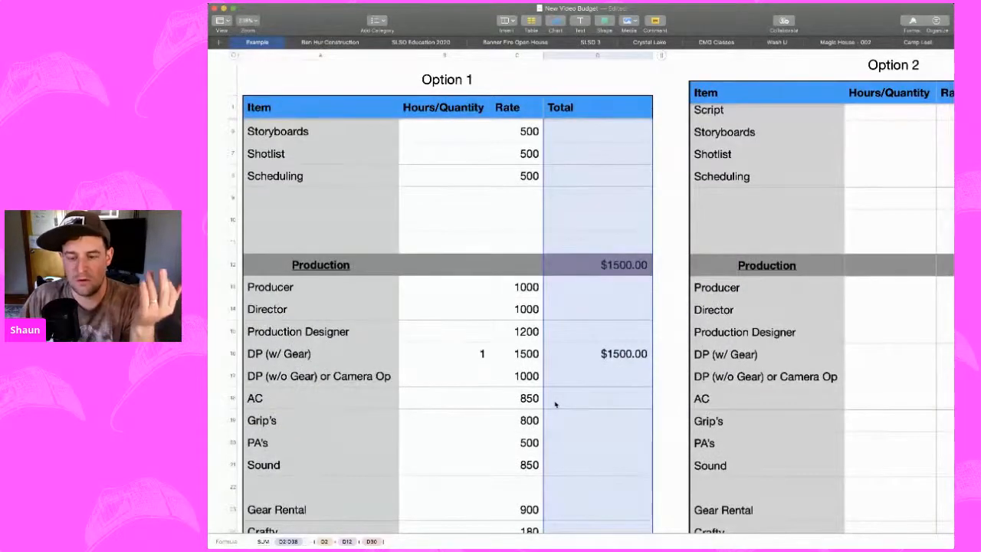
{"action": "scroll", "coordinate": [560, 370], "scroll_direction": "up", "scroll_amount": 3}
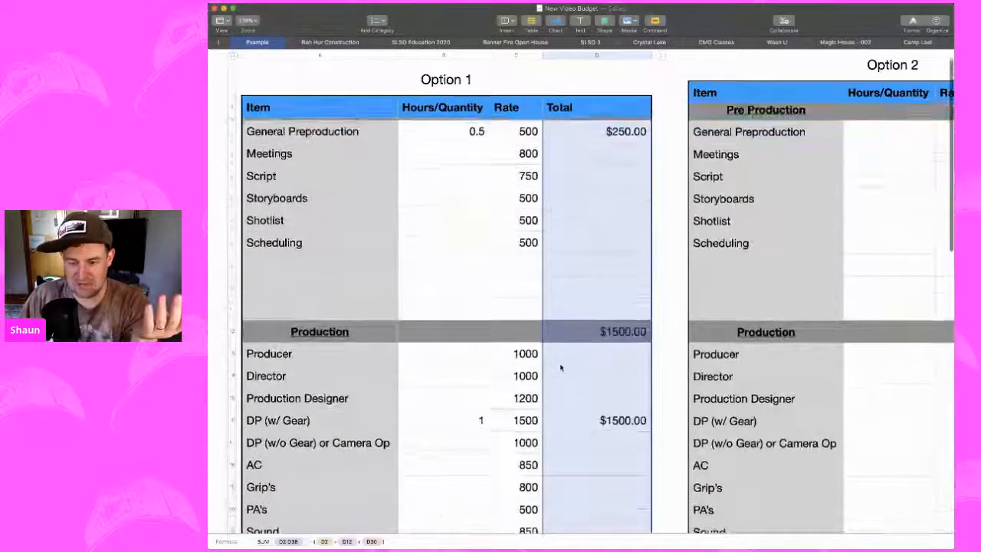
{"action": "scroll", "coordinate": [560, 369], "scroll_direction": "up", "scroll_amount": 2}
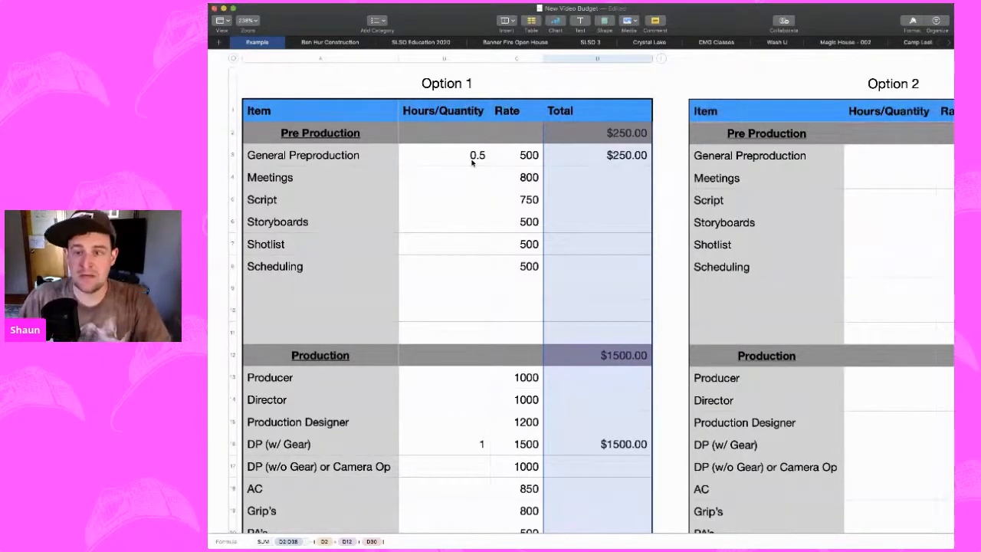
Enter 1 as the Hours/Quantity for General Preproduction in the Option 2 table.
{"action": "scroll", "coordinate": [472, 161], "scroll_direction": "right", "scroll_amount": 6}
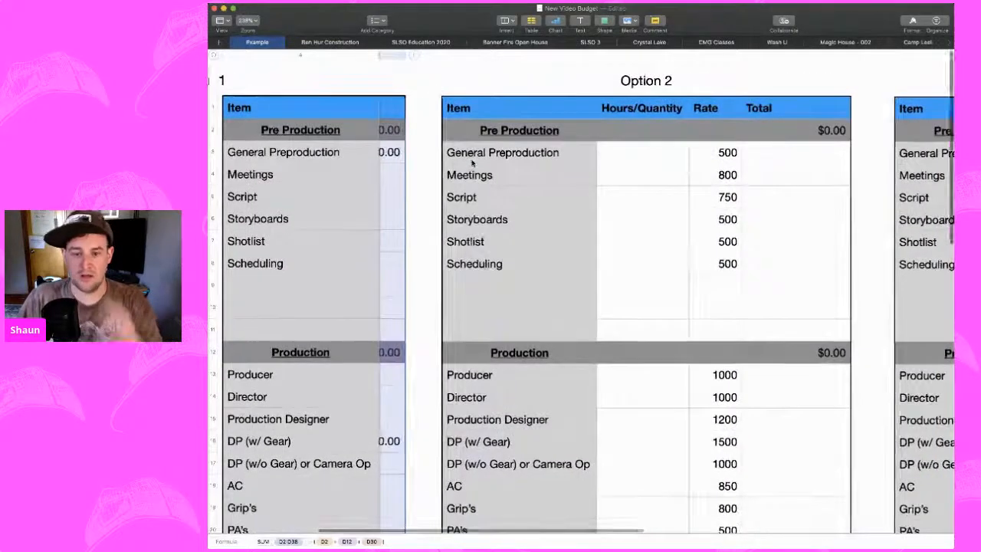
{"action": "left_click", "coordinate": [655, 151]}
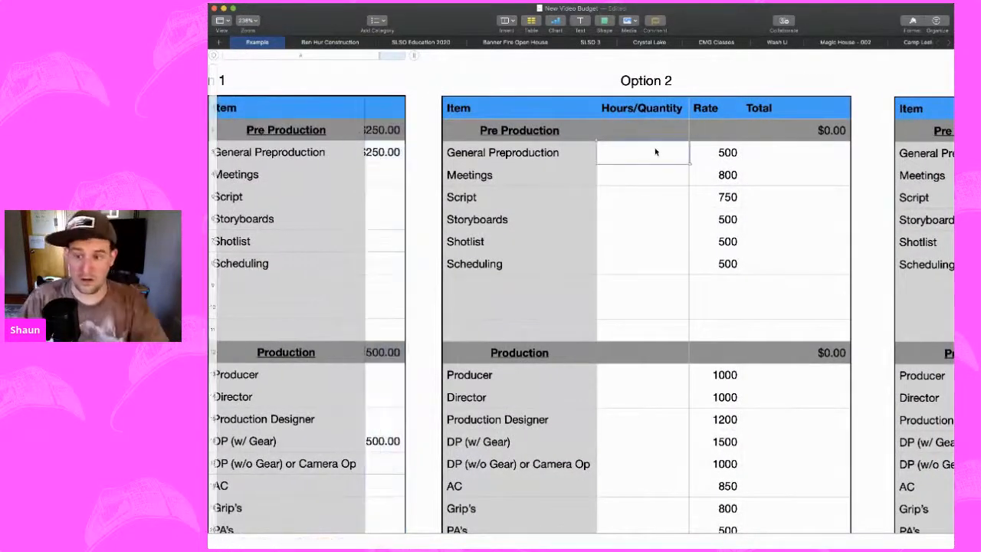
{"action": "type", "text": "1"}
{"action": "key", "text": "Return"}
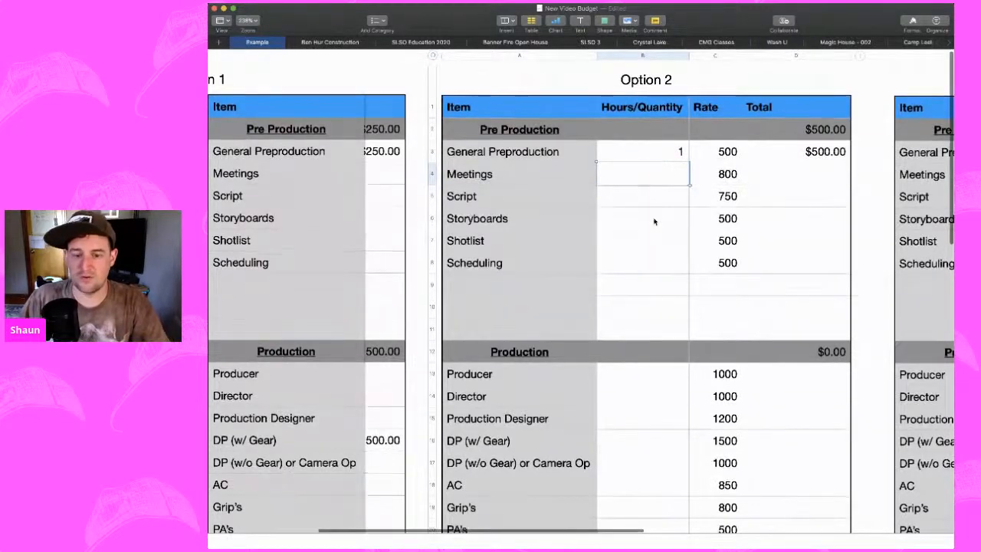
{"action": "scroll", "coordinate": [654, 222], "scroll_direction": "down", "scroll_amount": 3}
{"action": "scroll", "coordinate": [652, 213], "scroll_direction": "up", "scroll_amount": 2}
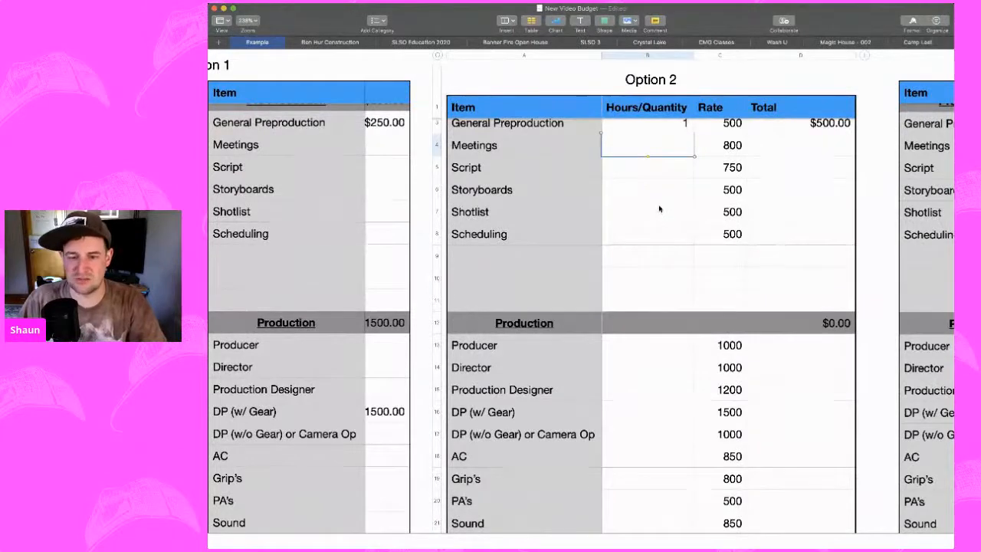
Enter 2 as the Hours/Quantity for DP (w/ Gear) in Option 2's Production section.
{"action": "scroll", "coordinate": [658, 209], "scroll_direction": "down", "scroll_amount": 5}
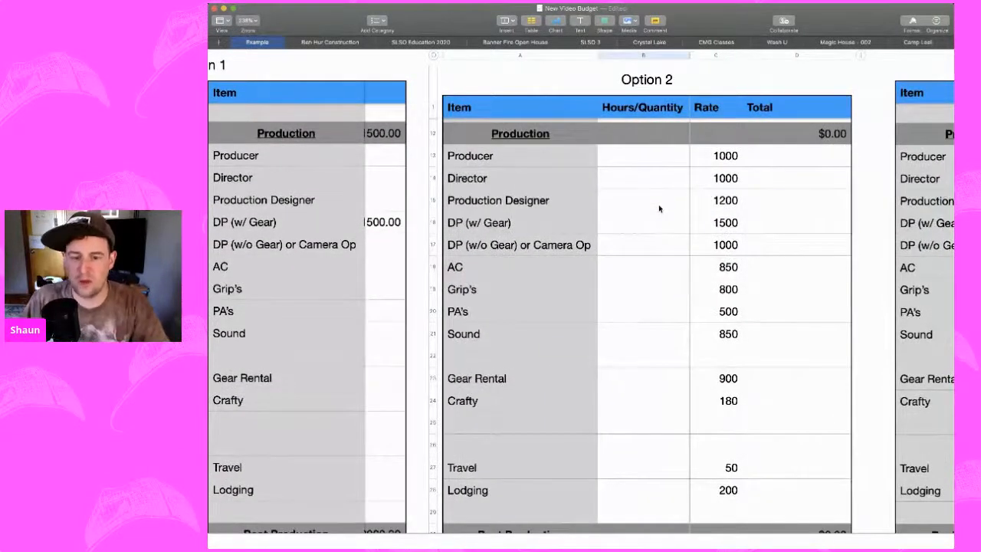
{"action": "left_click", "coordinate": [647, 232]}
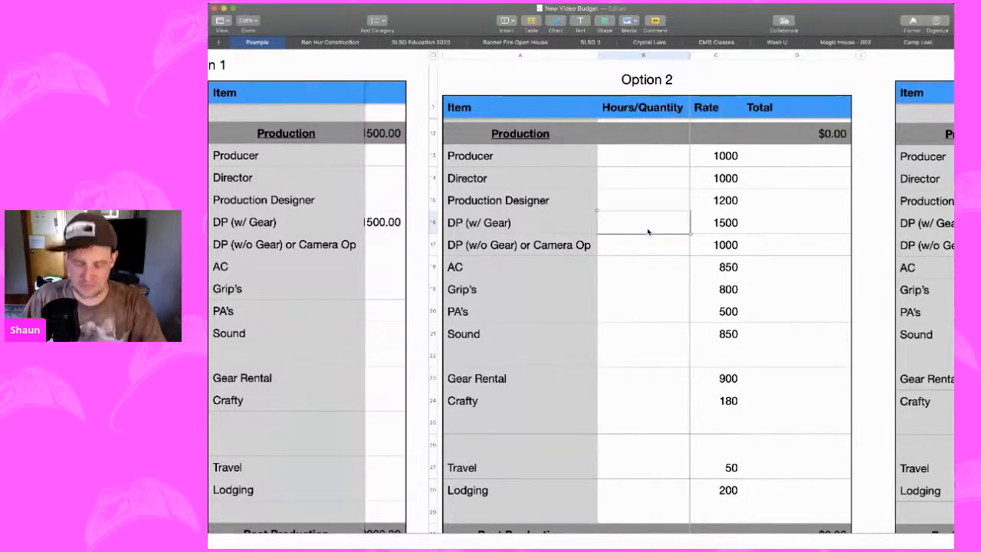
{"action": "type", "text": "2"}
{"action": "key", "text": "Return"}
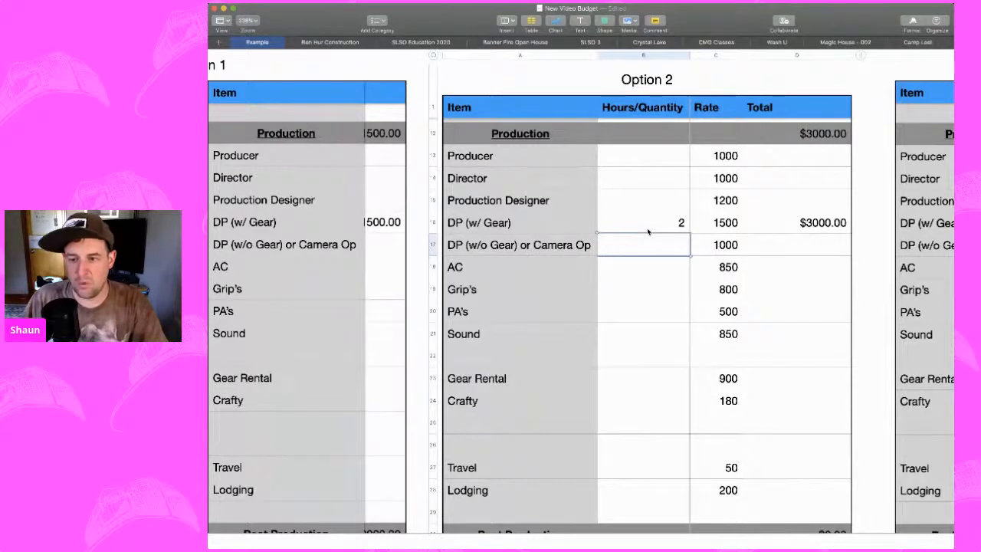
Enter 1 as the Hours/Quantity for DP (w/o Gear) or Camera Op in Option 2's Production section.
{"action": "type", "text": "1"}
{"action": "key", "text": "Return"}
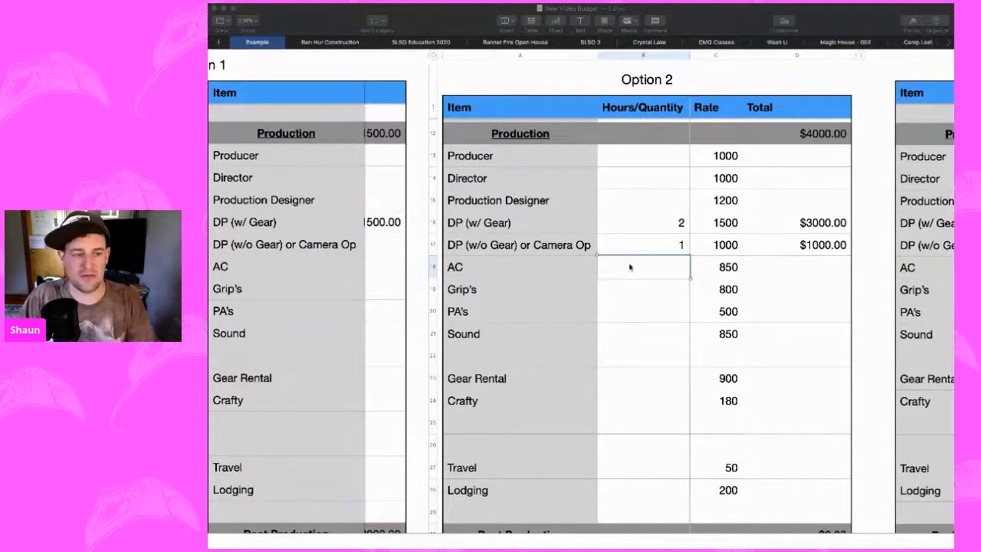
{"action": "left_click", "coordinate": [640, 305]}
{"action": "left_click", "coordinate": [642, 249]}
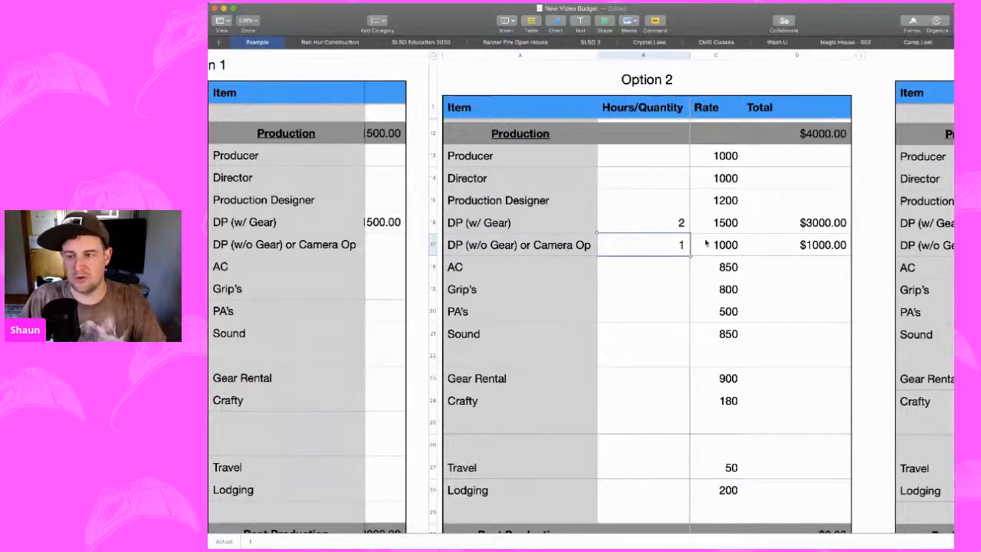
Enter 1 as the Hours/Quantity for Video Edit in Option 2's Post Production section.
{"action": "scroll", "coordinate": [694, 247], "scroll_direction": "up", "scroll_amount": 4}
{"action": "scroll", "coordinate": [668, 167], "scroll_direction": "up", "scroll_amount": 3}
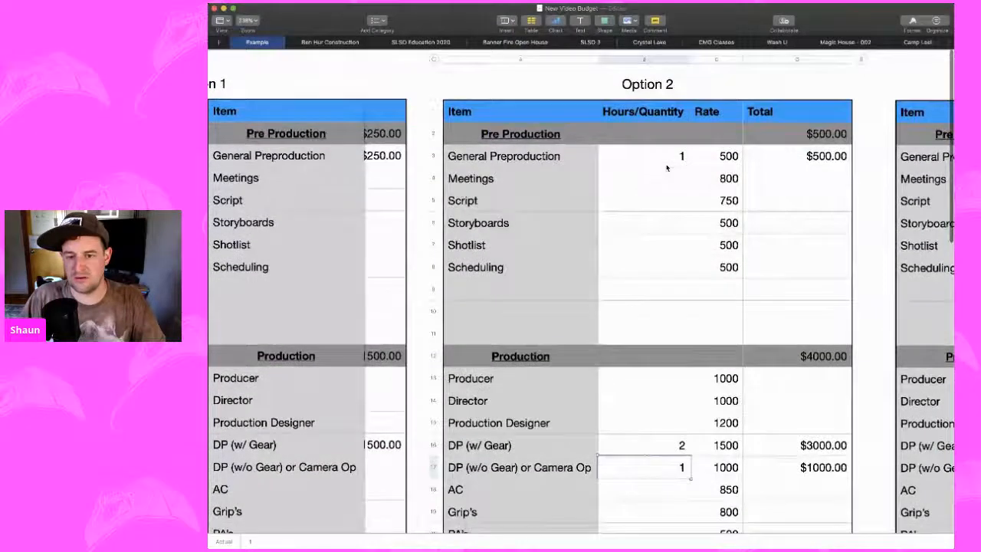
{"action": "scroll", "coordinate": [667, 165], "scroll_direction": "down", "scroll_amount": 10}
{"action": "scroll", "coordinate": [667, 168], "scroll_direction": "down", "scroll_amount": 2}
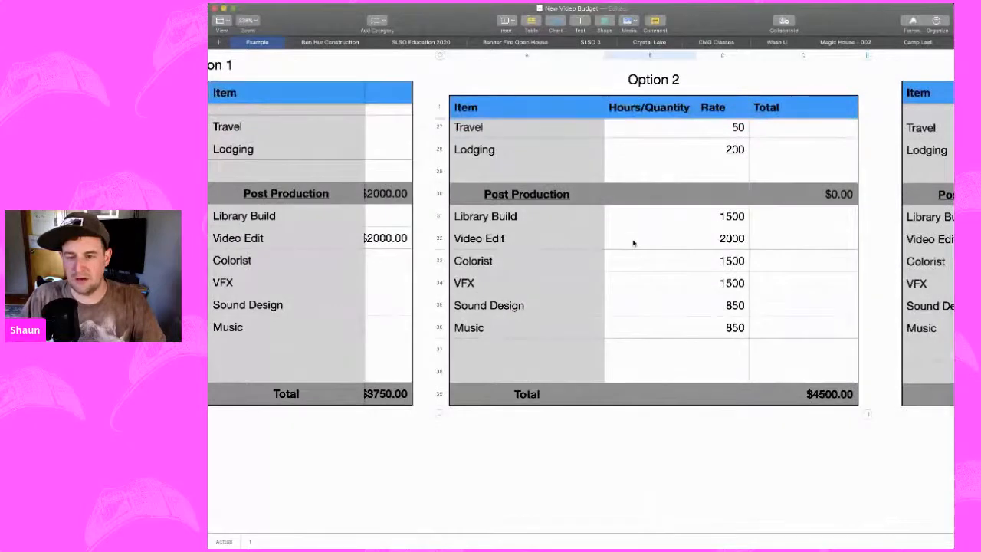
{"action": "left_click", "coordinate": [636, 241]}
{"action": "type", "text": "1"}
{"action": "key", "text": "Return"}
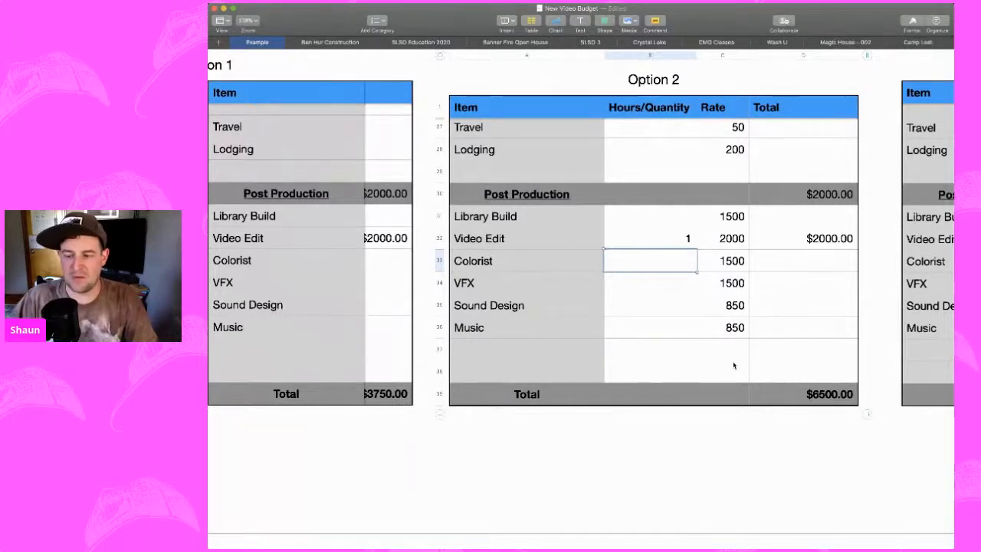
Examine the formula of Option 2's grand Total along with the section subtotals it draws on.
{"action": "double_click", "coordinate": [842, 394]}
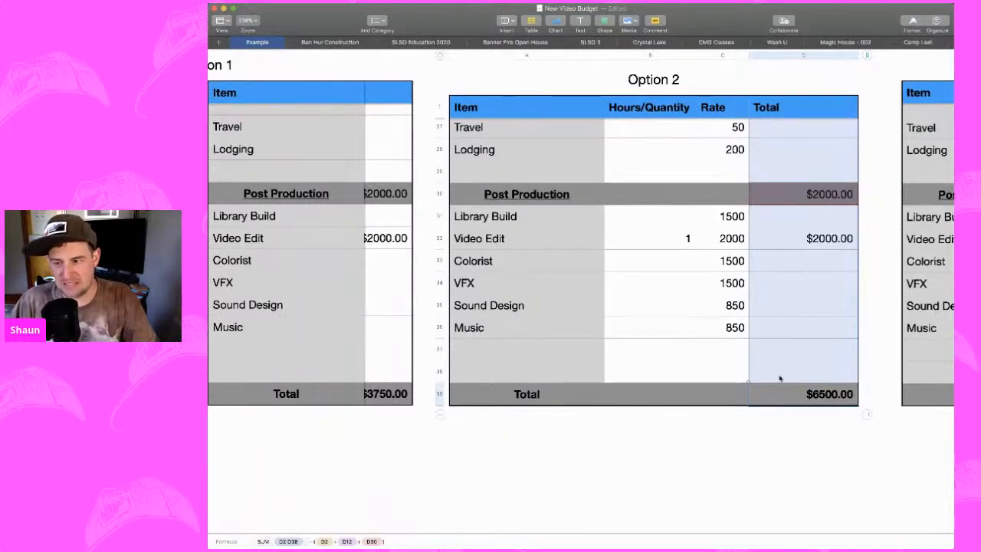
{"action": "scroll", "coordinate": [780, 378], "scroll_direction": "up", "scroll_amount": 5}
{"action": "scroll", "coordinate": [780, 378], "scroll_direction": "up", "scroll_amount": 5}
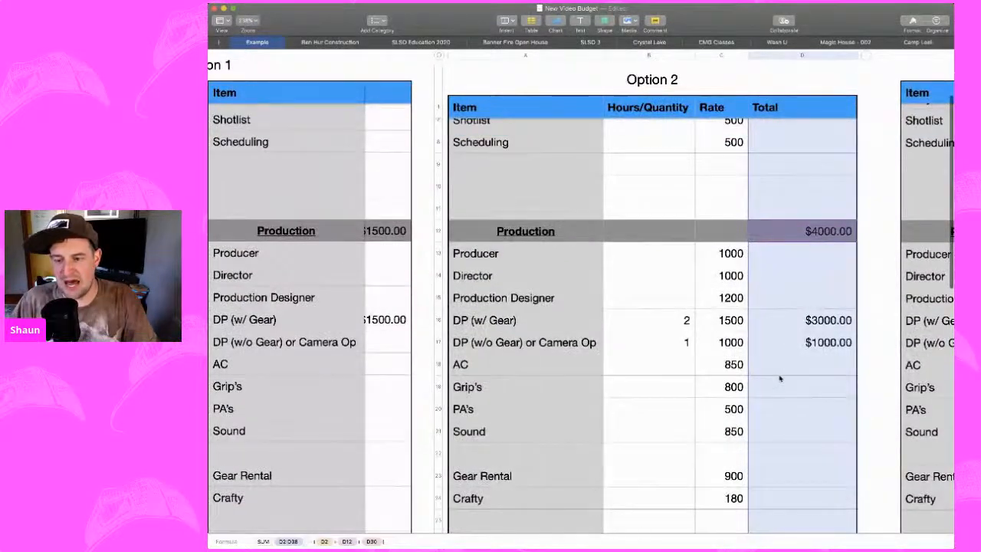
{"action": "scroll", "coordinate": [779, 378], "scroll_direction": "up", "scroll_amount": 3}
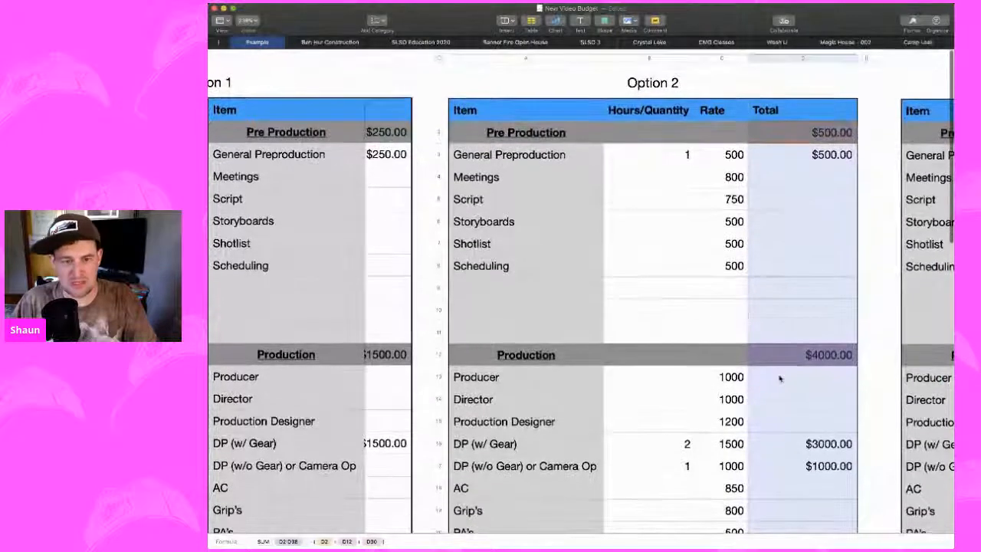
{"action": "scroll", "coordinate": [779, 378], "scroll_direction": "down", "scroll_amount": 5}
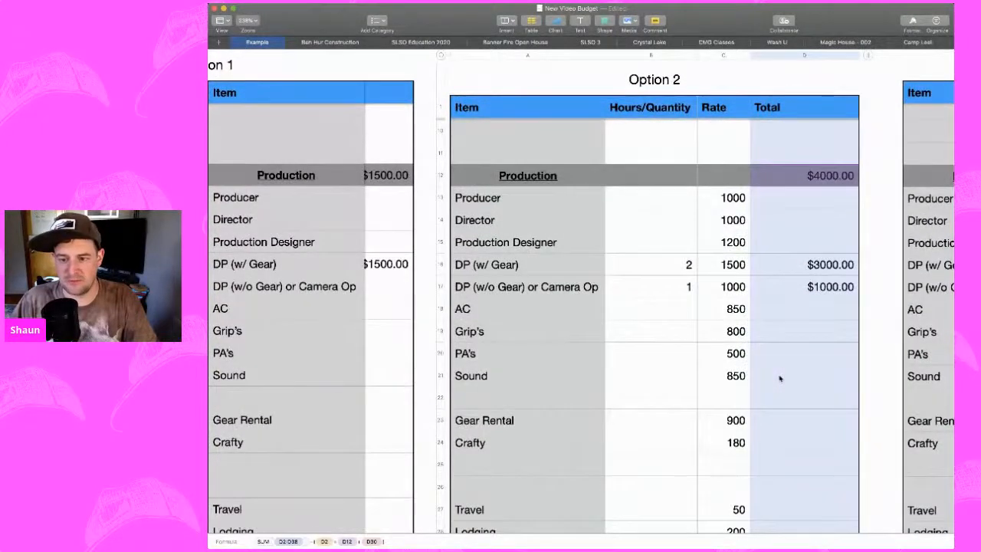
Clear the Hours/Quantity for DP (w/o Gear) or Camera Op in the Option 2 table.
{"action": "left_click", "coordinate": [646, 290]}
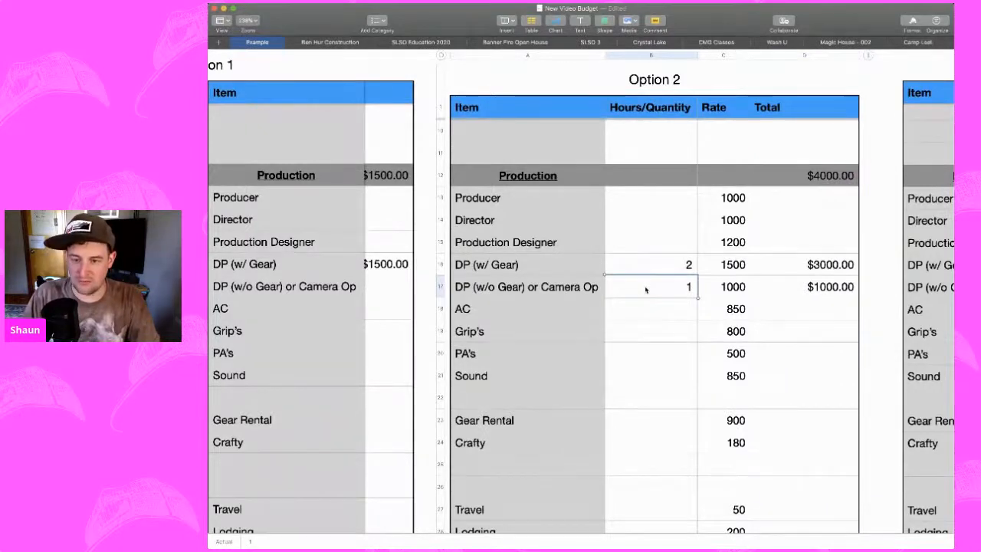
{"action": "key", "text": "BackSpace"}
{"action": "key", "text": "Return"}
{"action": "left_click", "coordinate": [648, 274]}
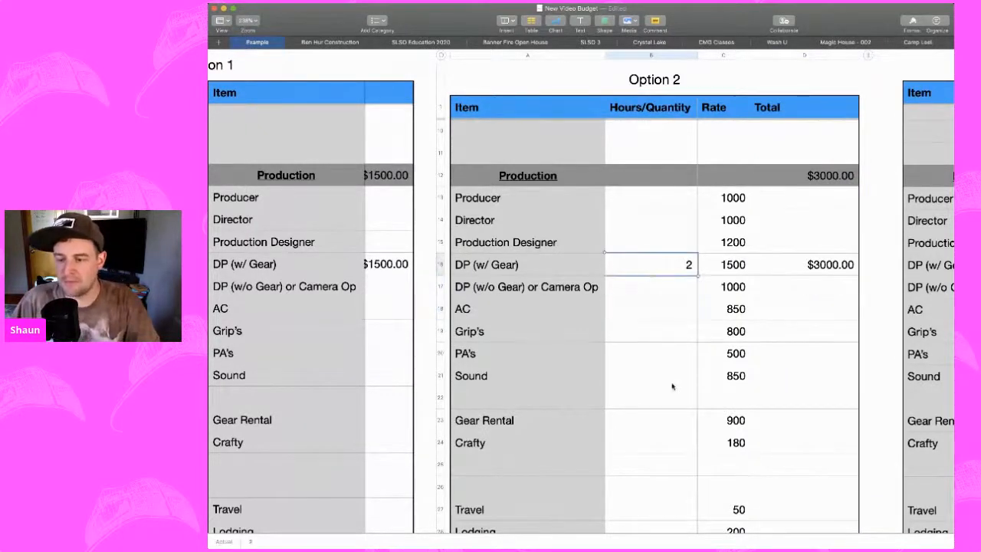
Review Option 2's grand total and section items, and compare its quantities with those in Option 1.
{"action": "scroll", "coordinate": [673, 386], "scroll_direction": "down", "scroll_amount": 15}
{"action": "scroll", "coordinate": [806, 307], "scroll_direction": "up", "scroll_amount": 8}
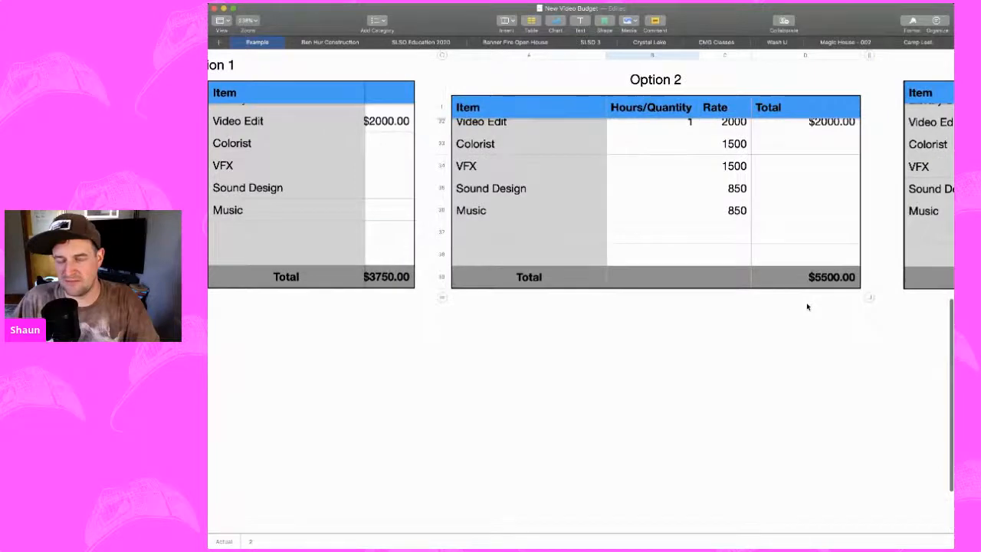
{"action": "scroll", "coordinate": [807, 307], "scroll_direction": "up", "scroll_amount": 6}
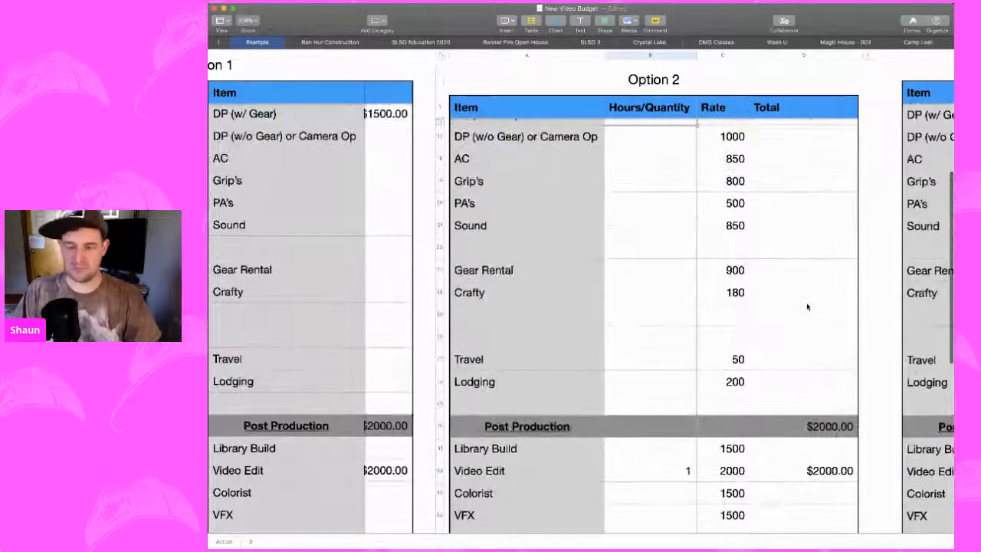
{"action": "scroll", "coordinate": [807, 307], "scroll_direction": "up", "scroll_amount": 8}
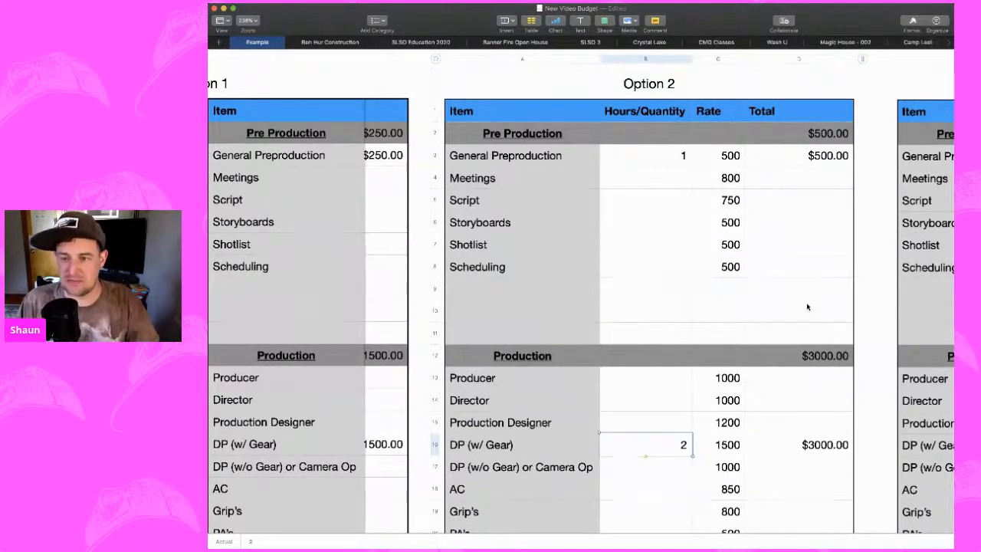
{"action": "scroll", "coordinate": [697, 333], "scroll_direction": "left", "scroll_amount": 1}
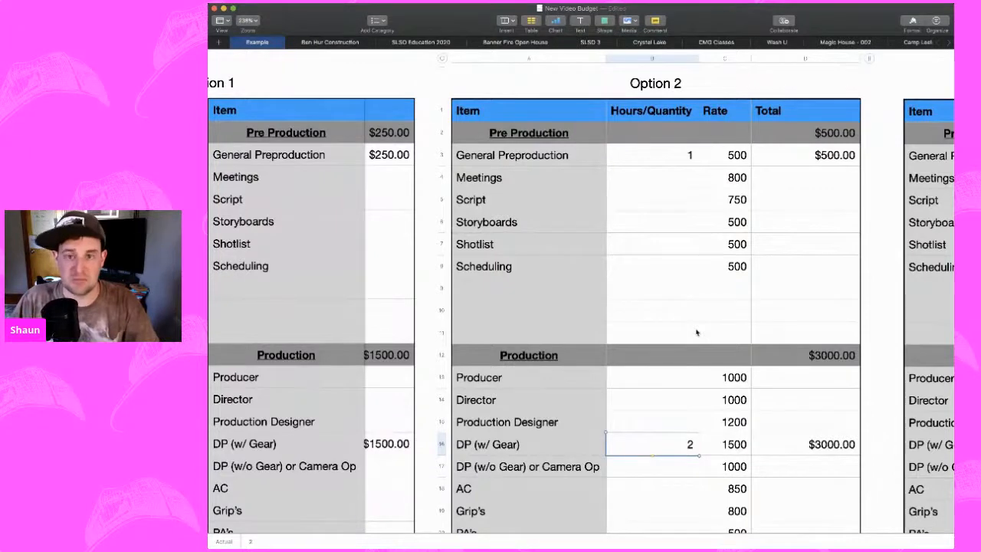
{"action": "scroll", "coordinate": [697, 333], "scroll_direction": "left", "scroll_amount": 5}
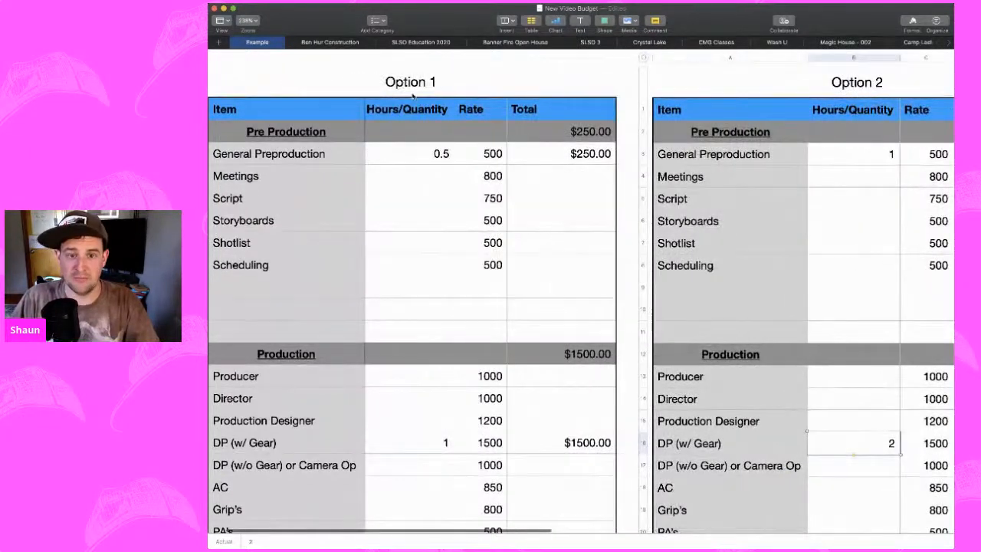
{"action": "scroll", "coordinate": [620, 224], "scroll_direction": "right", "scroll_amount": 5}
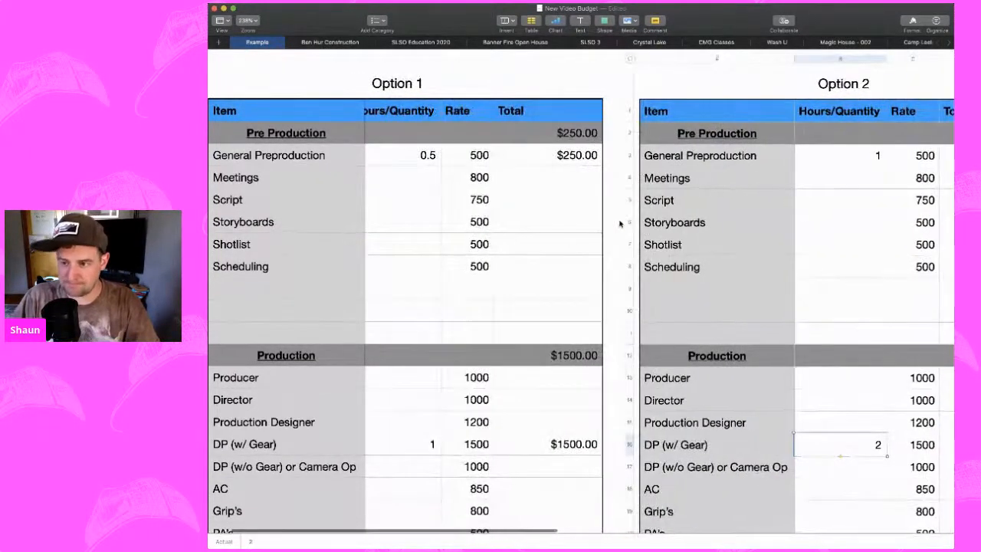
{"action": "scroll", "coordinate": [620, 223], "scroll_direction": "down", "scroll_amount": 10}
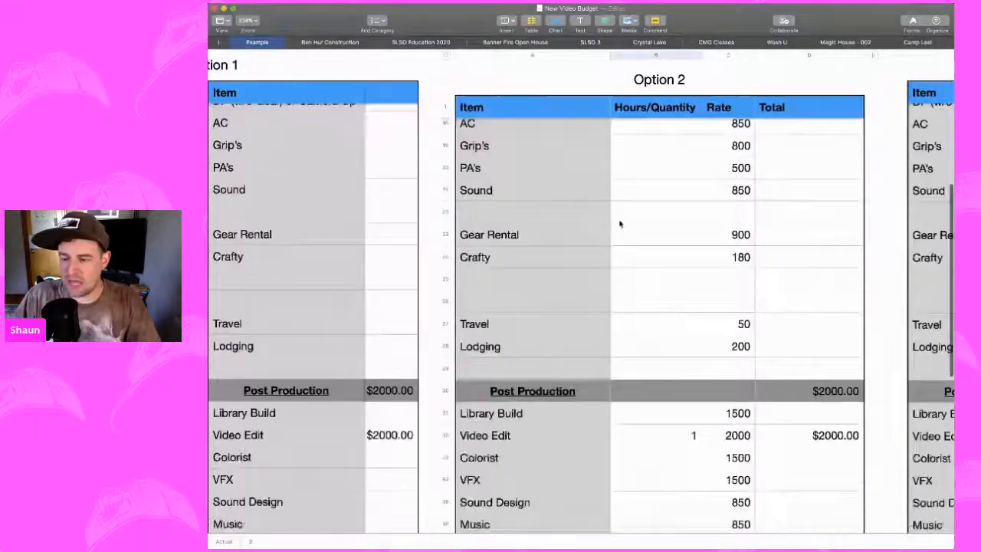
Enter 1 as the Hours/Quantity for General Preproduction in the Option 3 table.
{"action": "scroll", "coordinate": [774, 387], "scroll_direction": "up", "scroll_amount": 6}
{"action": "scroll", "coordinate": [775, 388], "scroll_direction": "right", "scroll_amount": 5}
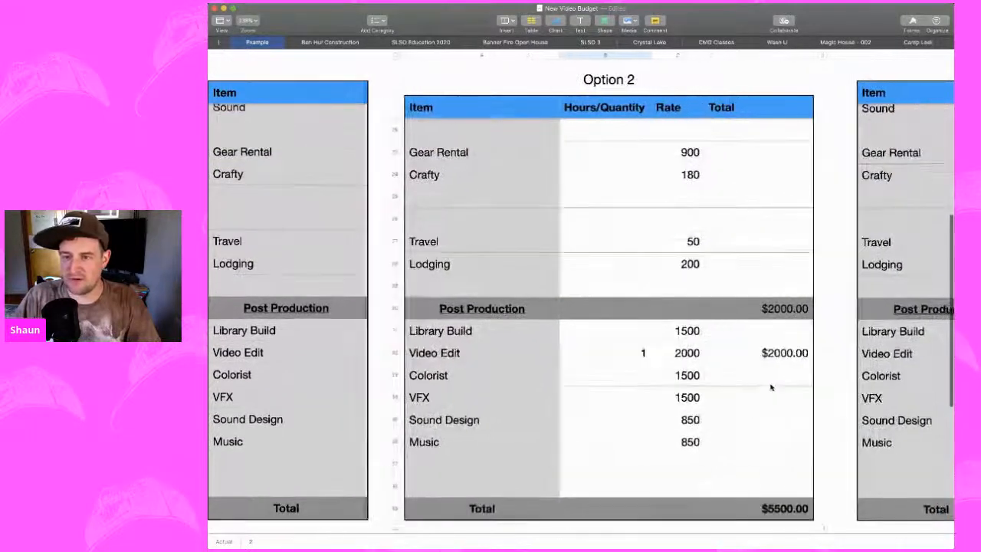
{"action": "scroll", "coordinate": [772, 387], "scroll_direction": "up", "scroll_amount": 6}
{"action": "scroll", "coordinate": [771, 387], "scroll_direction": "left", "scroll_amount": 2}
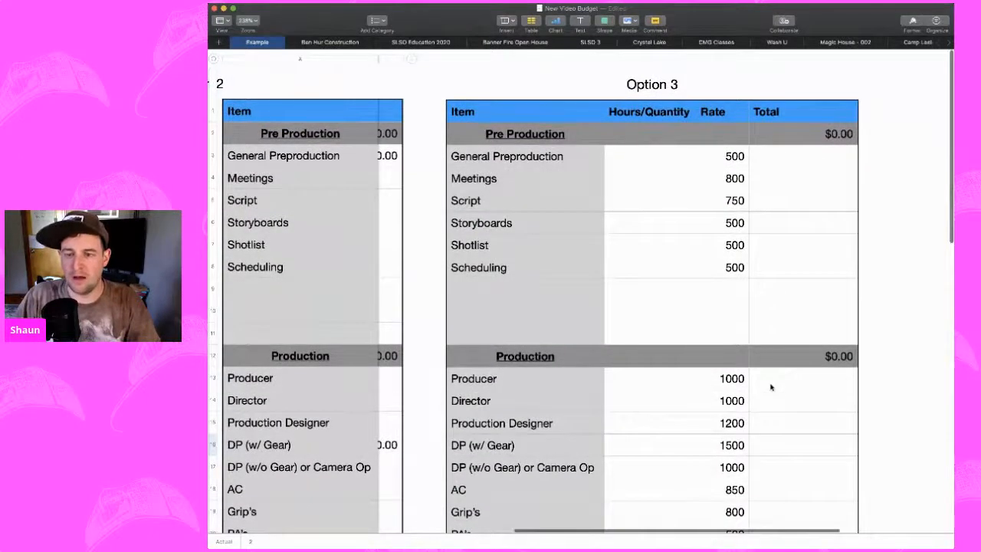
{"action": "left_click", "coordinate": [652, 158]}
{"action": "type", "text": "1"}
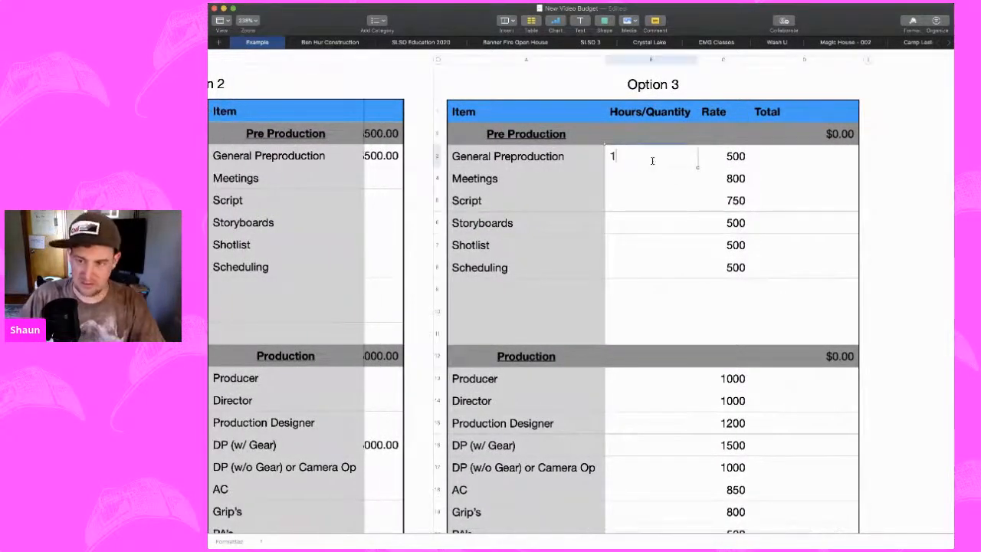
{"action": "key", "text": "Return"}
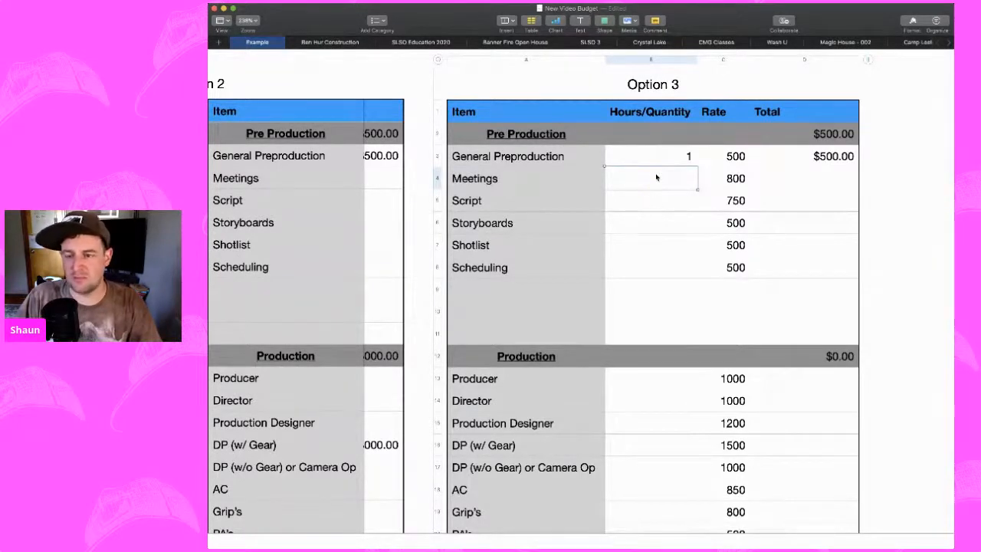
Enter 2 as the Hours/Quantity for DP (w/ Gear) in Option 3's Production section.
{"action": "scroll", "coordinate": [656, 177], "scroll_direction": "left", "scroll_amount": 1}
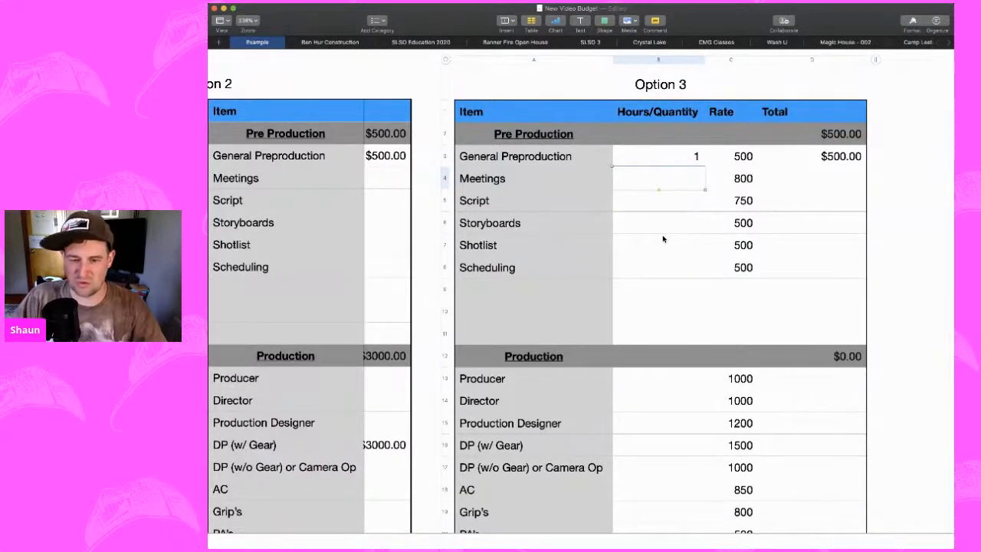
{"action": "scroll", "coordinate": [664, 239], "scroll_direction": "down", "scroll_amount": 3}
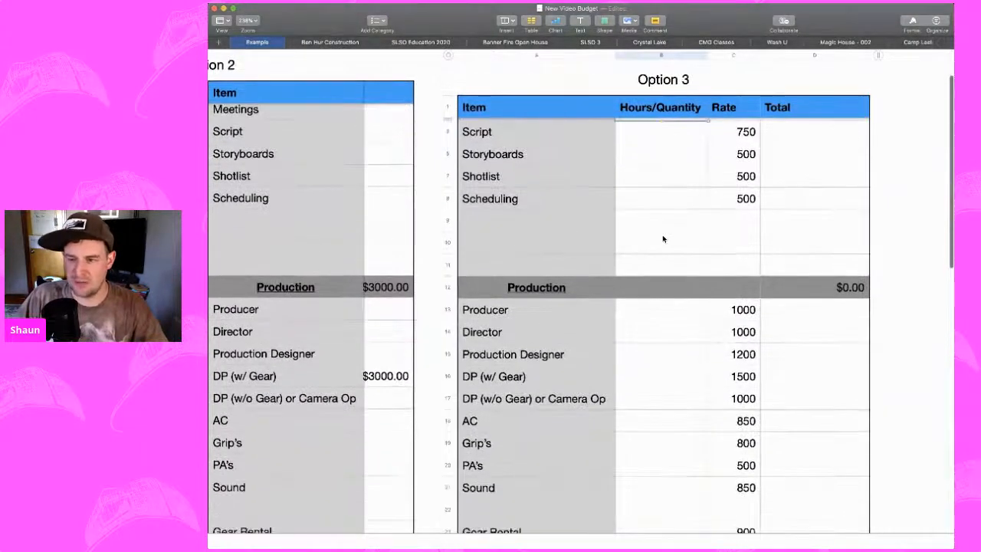
{"action": "scroll", "coordinate": [663, 239], "scroll_direction": "down", "scroll_amount": 5}
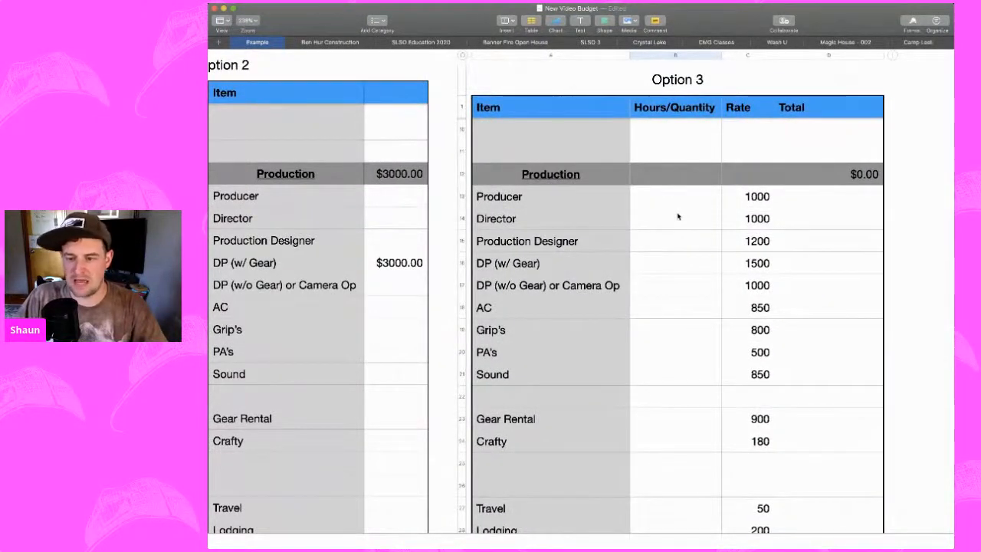
{"action": "left_click", "coordinate": [686, 263]}
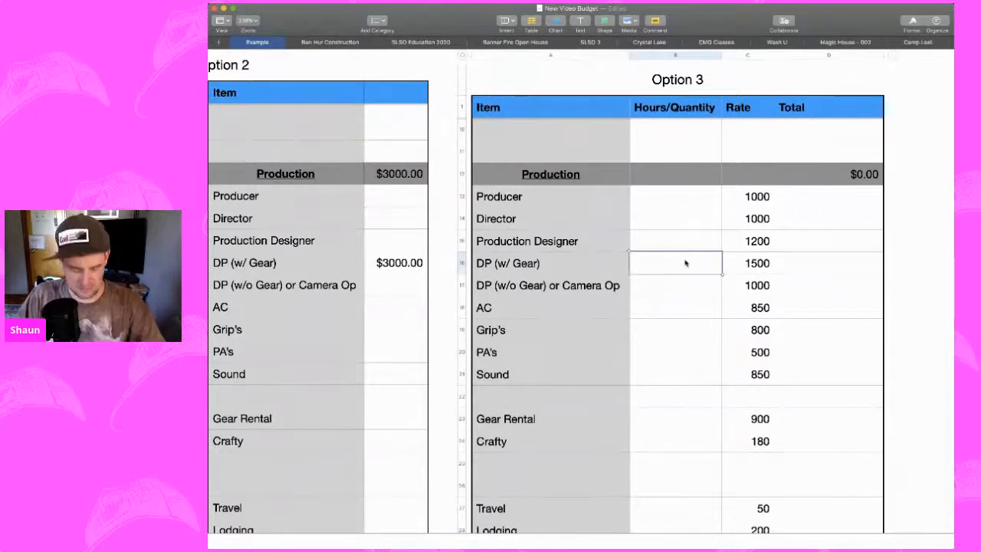
{"action": "type", "text": "2"}
{"action": "key", "text": "Return"}
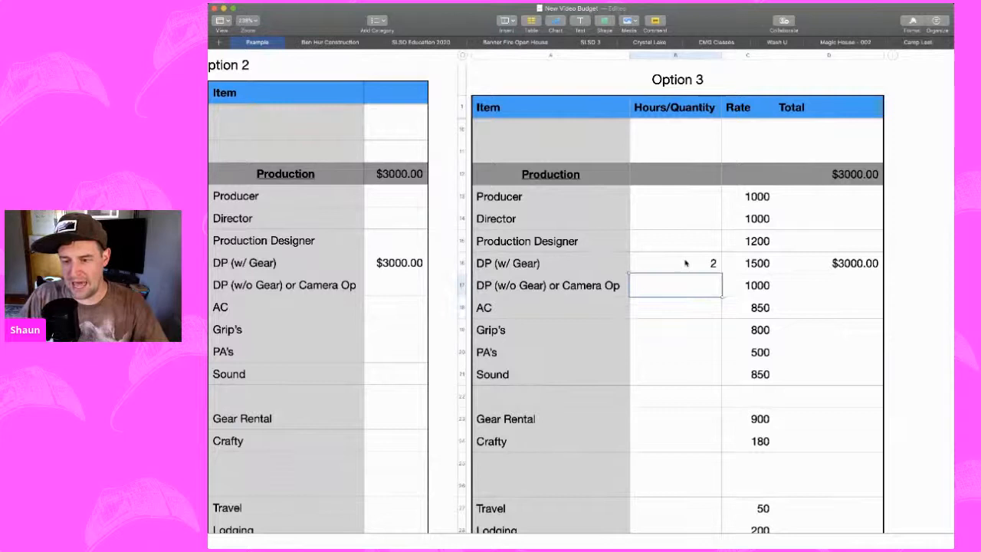
Enter 2 as Option 3's Hours/Quantity for DP (w/o Gear) or Camera Op and replace it with 1.
{"action": "type", "text": "2"}
{"action": "key", "text": "Return"}
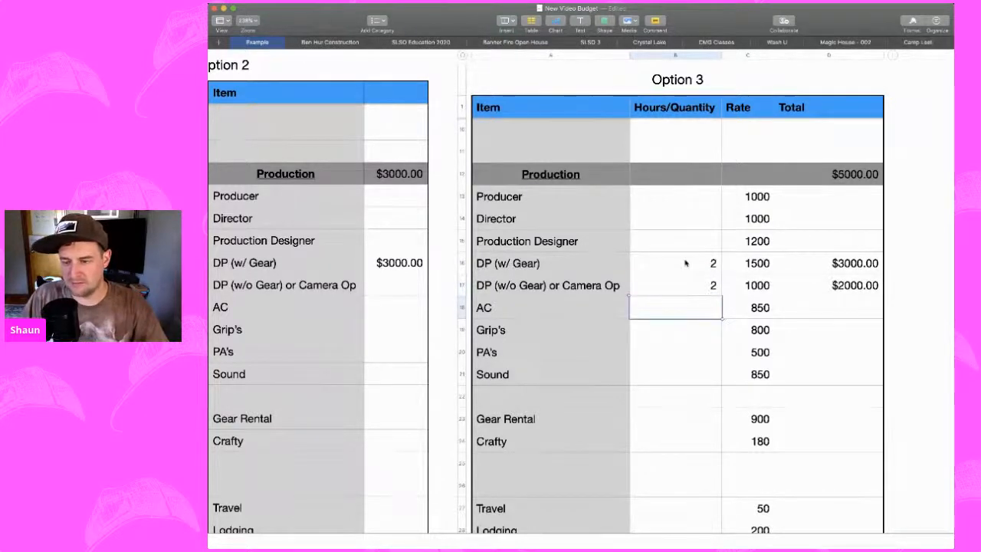
{"action": "key", "text": "Up"}
{"action": "type", "text": "1"}
{"action": "key", "text": "Return"}
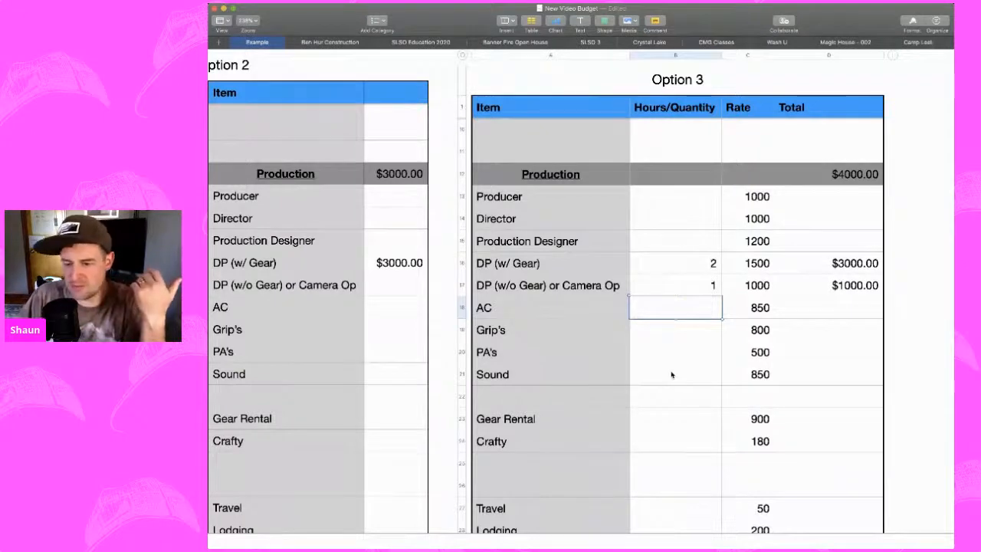
Enter 1 as the Hours/Quantity for Video Edit in Option 3's Post Production section.
{"action": "scroll", "coordinate": [671, 375], "scroll_direction": "down", "scroll_amount": 1}
{"action": "scroll", "coordinate": [672, 374], "scroll_direction": "down", "scroll_amount": 6}
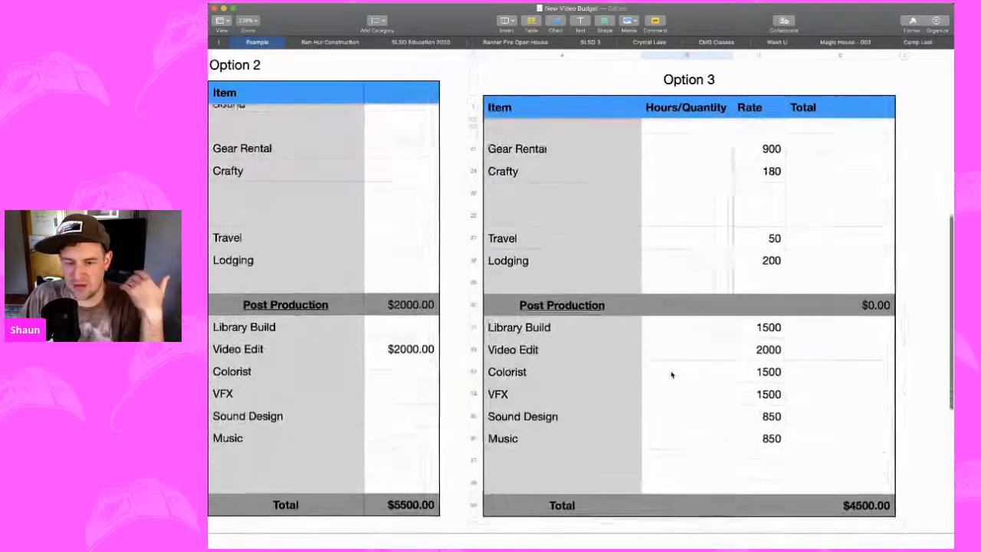
{"action": "scroll", "coordinate": [671, 374], "scroll_direction": "down", "scroll_amount": 2}
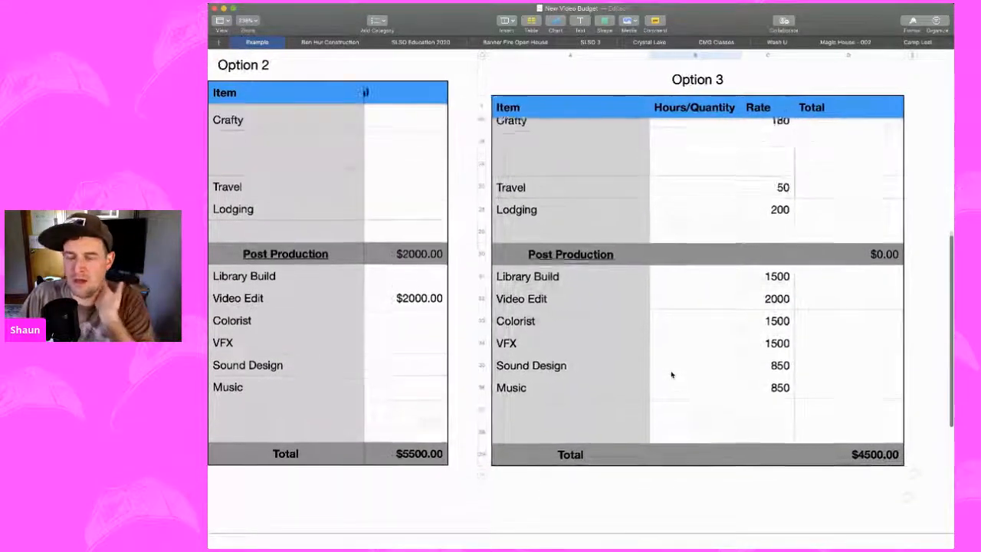
{"action": "left_click", "coordinate": [699, 291]}
{"action": "type", "text": "1"}
{"action": "key", "text": "Return"}
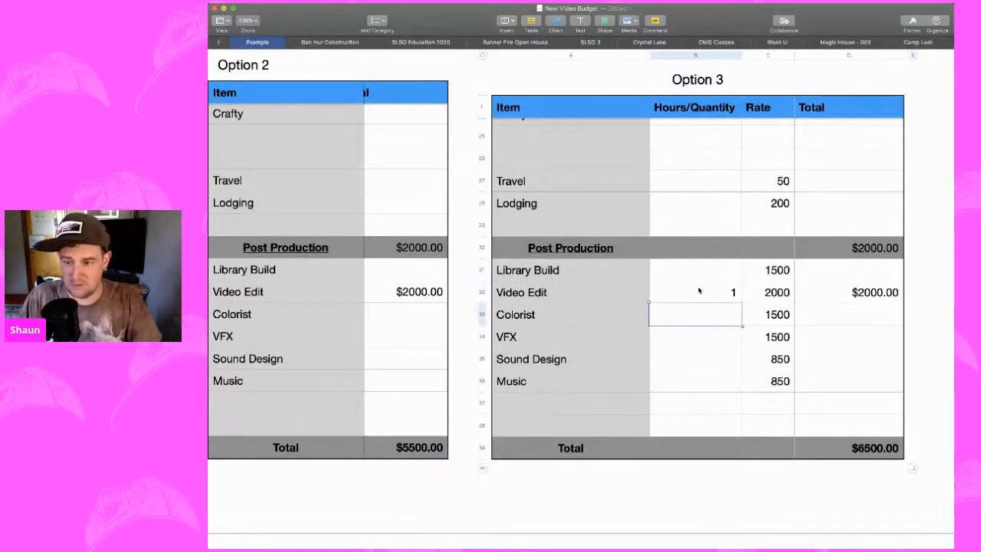
Enter 1 as the Hours/Quantity for VFX in Option 3's Post Production section.
{"action": "key", "text": "Return"}
{"action": "type", "text": "1"}
{"action": "key", "text": "Return"}
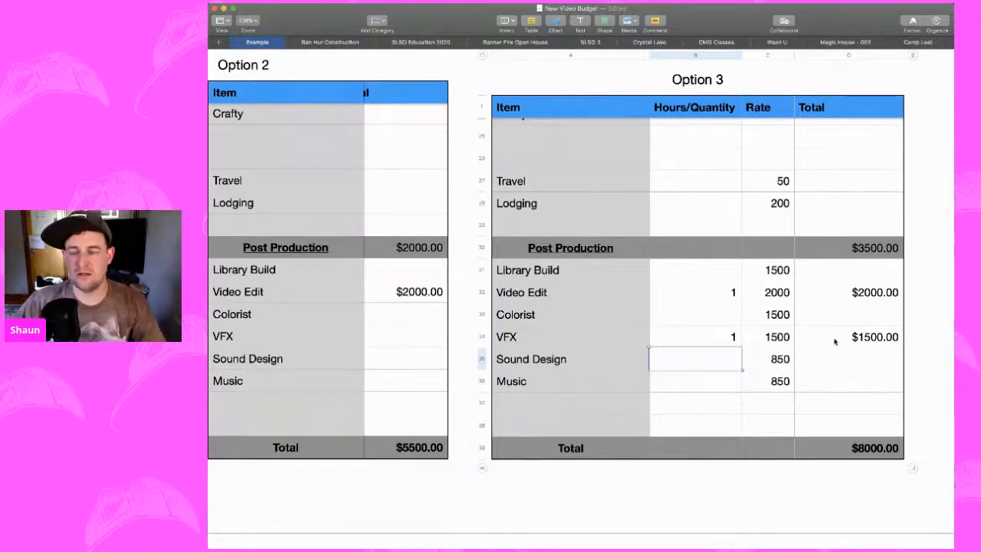
{"action": "left_click", "coordinate": [239, 466]}
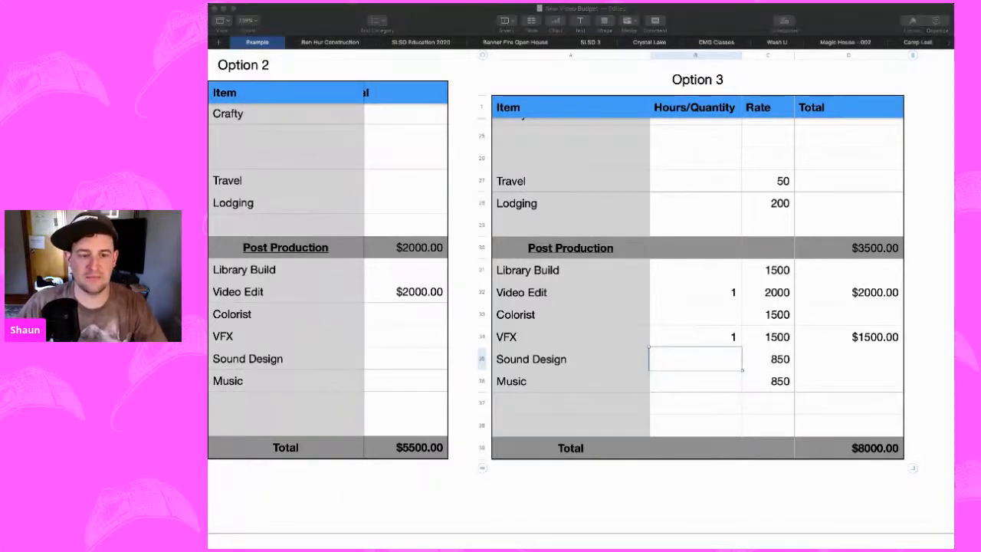
{"action": "left_click", "coordinate": [736, 514]}
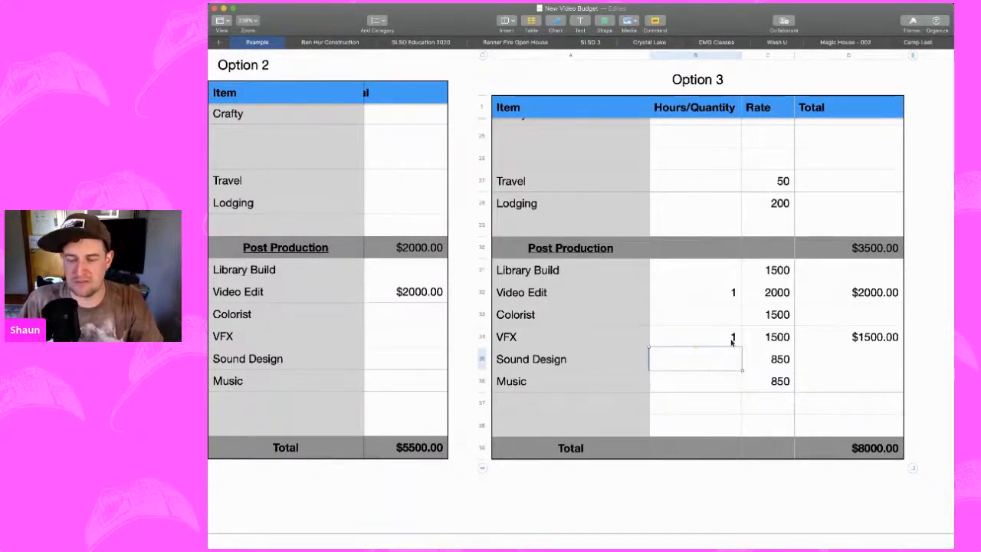
{"action": "left_click", "coordinate": [719, 383]}
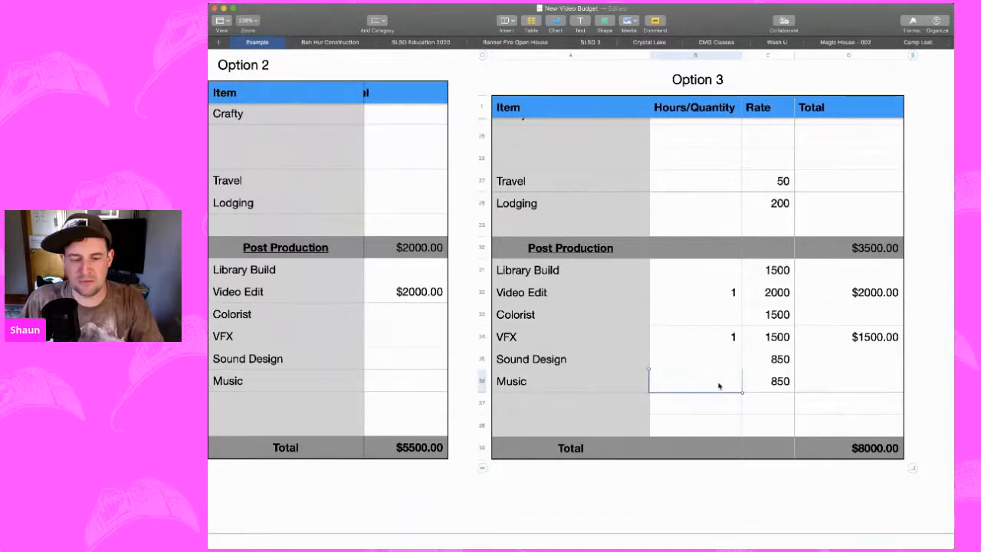
Compare the grand totals of Option 1, Option 2 and Option 3, and check Option 3's DP and post-production quantities.
{"action": "scroll", "coordinate": [719, 385], "scroll_direction": "left", "scroll_amount": 5}
{"action": "scroll", "coordinate": [719, 385], "scroll_direction": "right", "scroll_amount": 6}
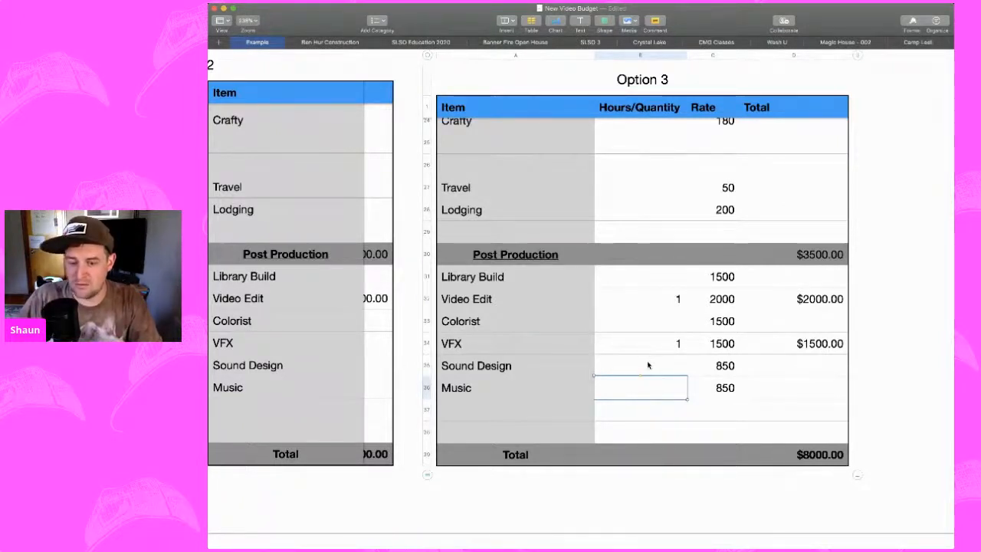
{"action": "scroll", "coordinate": [648, 366], "scroll_direction": "left", "scroll_amount": 10}
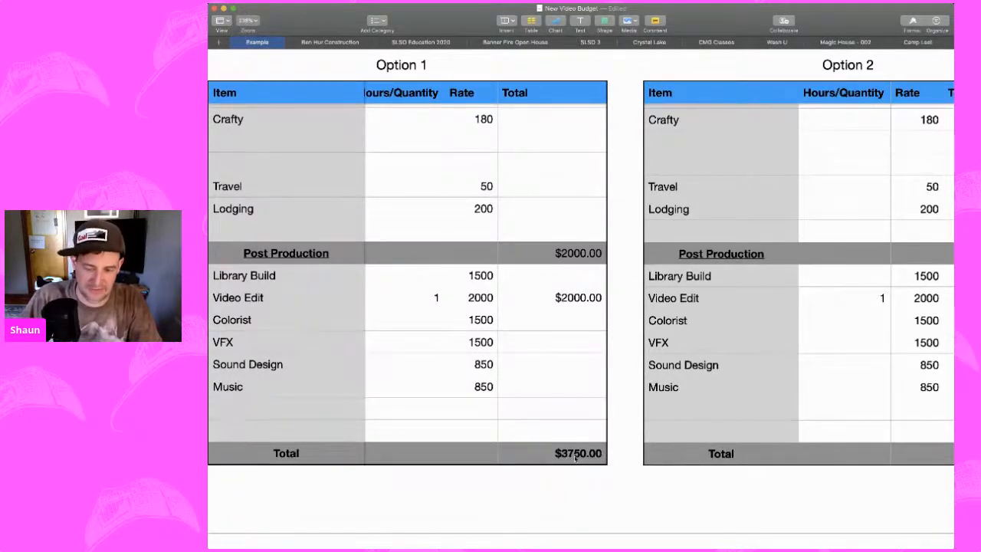
{"action": "scroll", "coordinate": [575, 457], "scroll_direction": "right", "scroll_amount": 8}
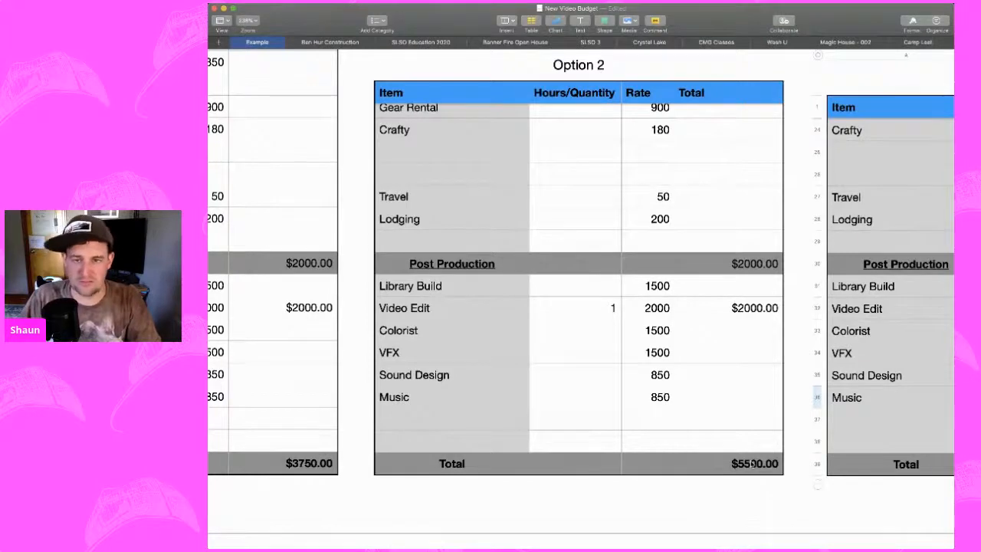
{"action": "scroll", "coordinate": [759, 473], "scroll_direction": "right", "scroll_amount": 1}
{"action": "scroll", "coordinate": [759, 474], "scroll_direction": "right", "scroll_amount": 10}
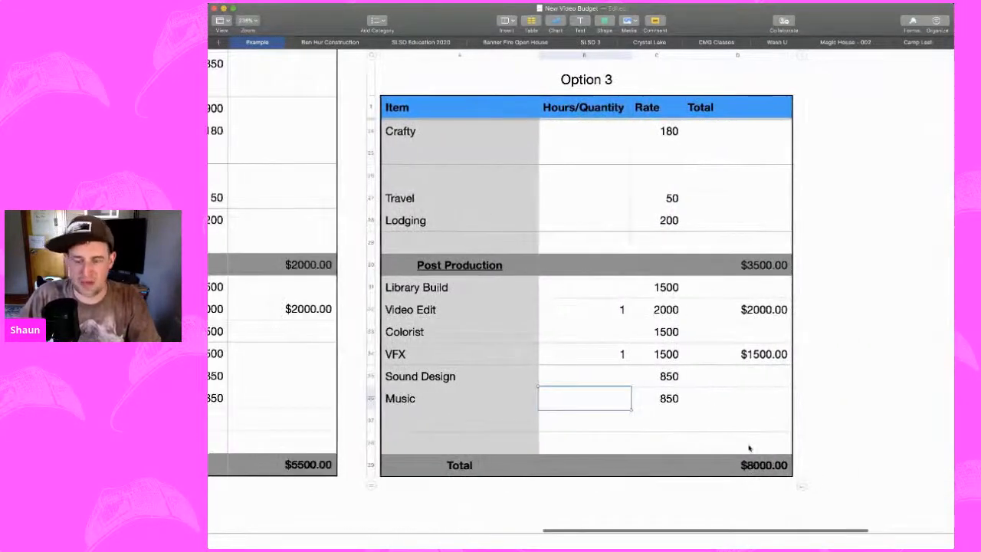
{"action": "scroll", "coordinate": [697, 329], "scroll_direction": "up", "scroll_amount": 10}
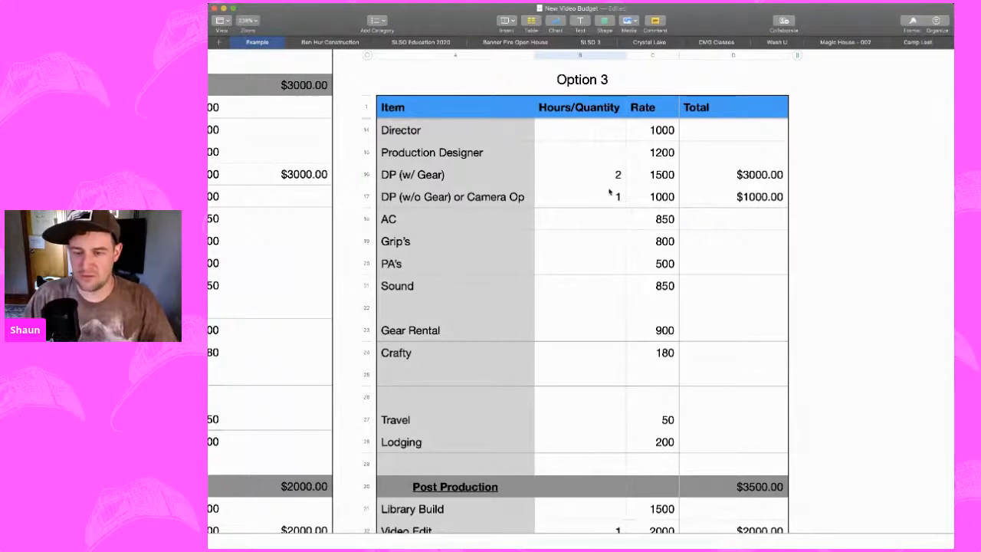
{"action": "scroll", "coordinate": [608, 203], "scroll_direction": "down", "scroll_amount": 5}
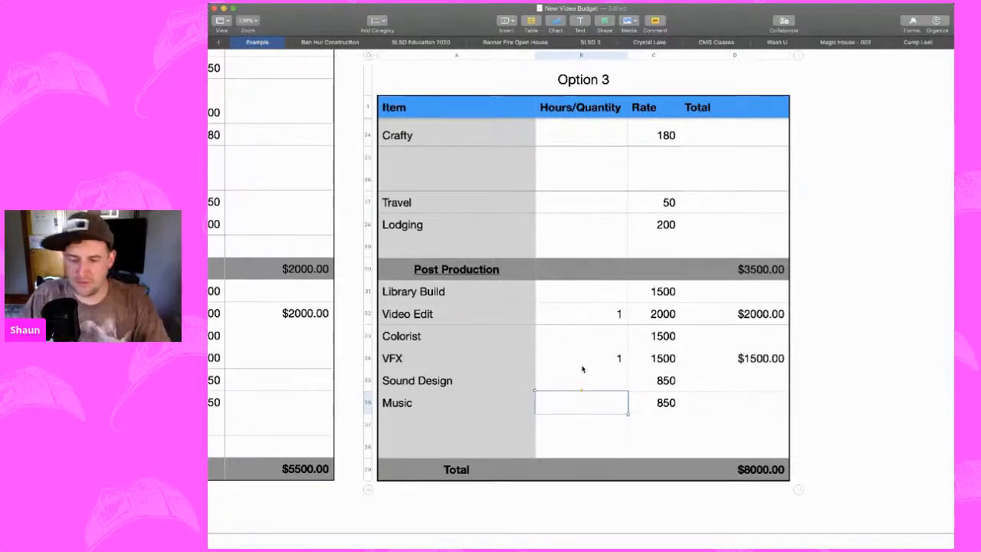
{"action": "scroll", "coordinate": [581, 371], "scroll_direction": "left", "scroll_amount": 10}
{"action": "scroll", "coordinate": [581, 373], "scroll_direction": "right", "scroll_amount": 10}
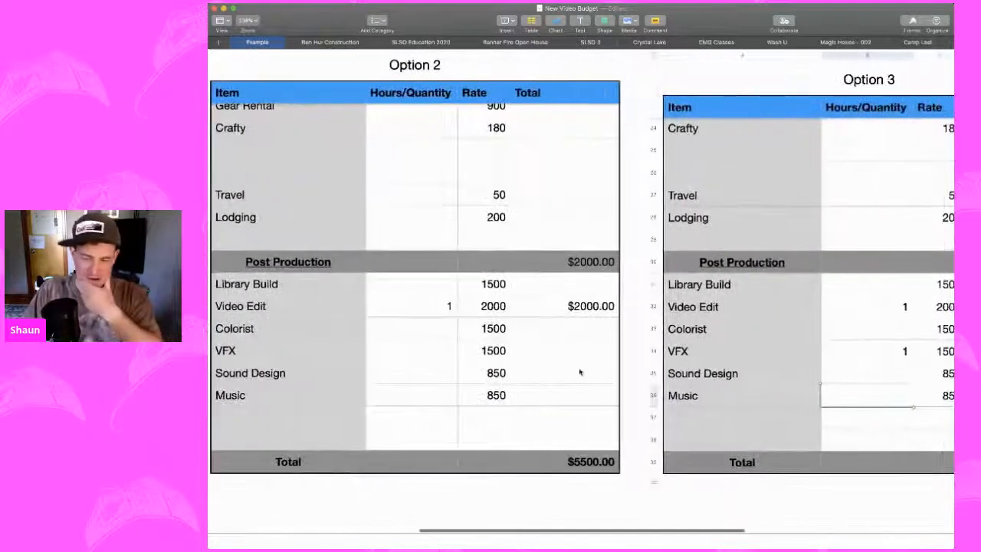
Review the line items across the three options, ending with Option 1 from its Pre Production section to its Total row.
{"action": "scroll", "coordinate": [581, 372], "scroll_direction": "up", "scroll_amount": 8}
{"action": "scroll", "coordinate": [580, 373], "scroll_direction": "down", "scroll_amount": 3}
{"action": "scroll", "coordinate": [581, 373], "scroll_direction": "down", "scroll_amount": 5}
{"action": "scroll", "coordinate": [580, 372], "scroll_direction": "right", "scroll_amount": 2}
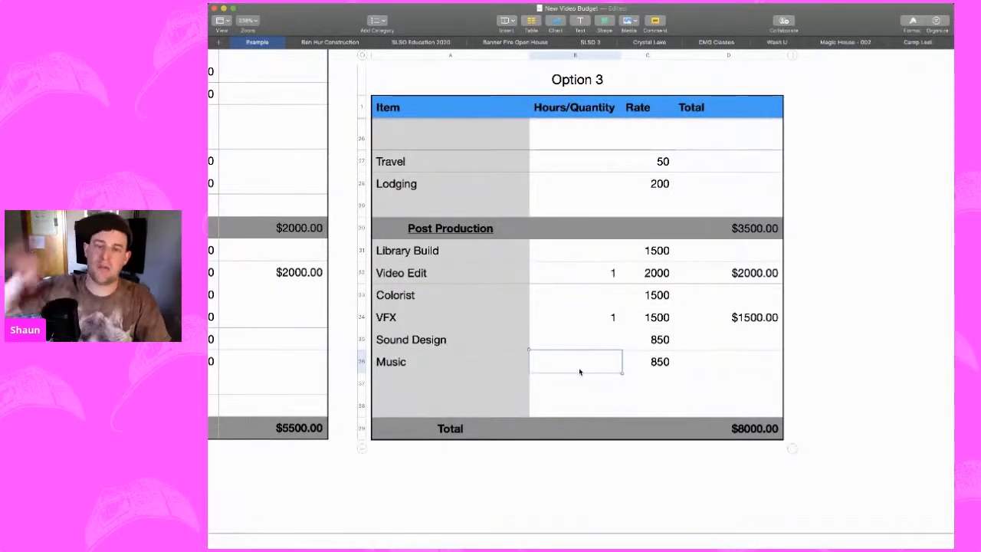
{"action": "scroll", "coordinate": [580, 373], "scroll_direction": "left", "scroll_amount": 1}
{"action": "scroll", "coordinate": [580, 373], "scroll_direction": "up", "scroll_amount": 5}
{"action": "scroll", "coordinate": [580, 372], "scroll_direction": "left", "scroll_amount": 5}
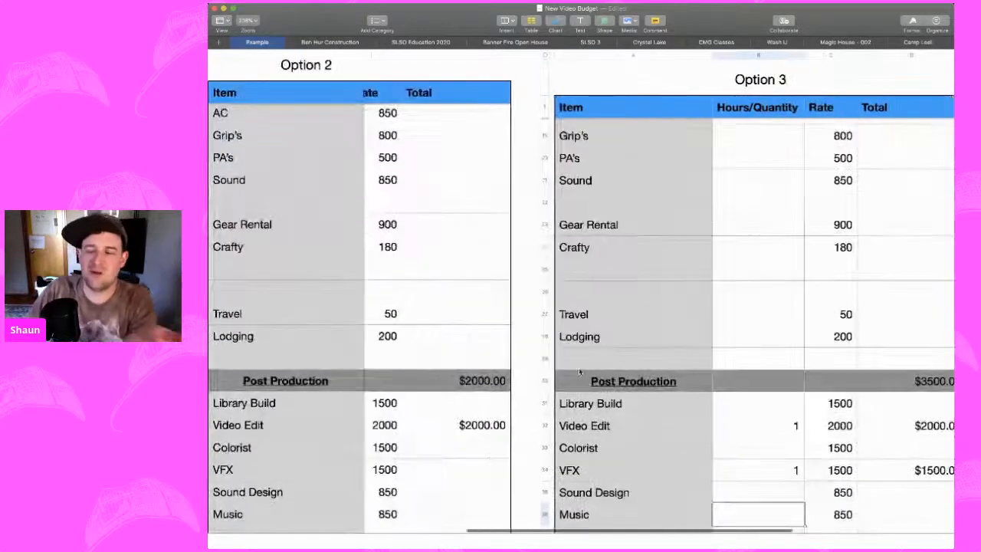
{"action": "scroll", "coordinate": [580, 372], "scroll_direction": "left", "scroll_amount": 5}
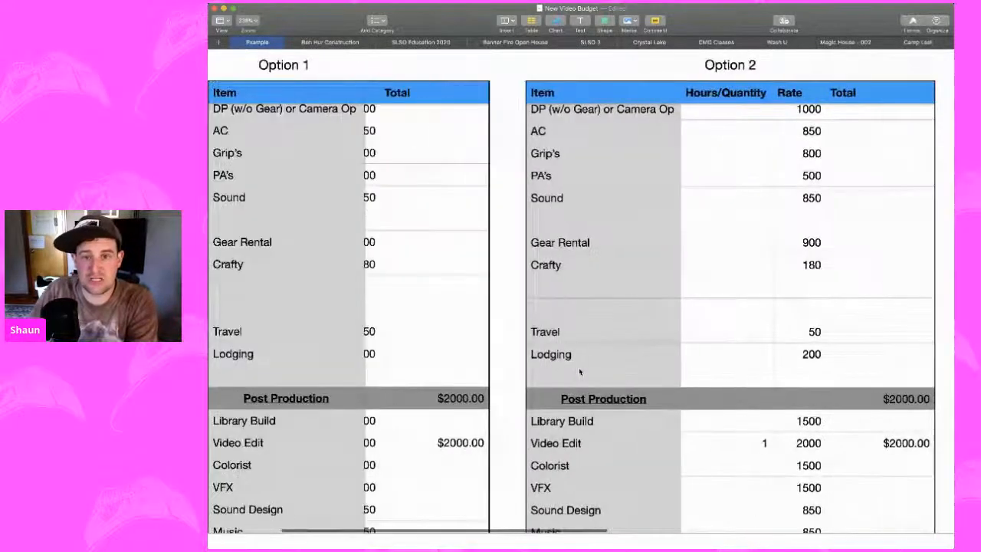
{"action": "scroll", "coordinate": [580, 373], "scroll_direction": "up", "scroll_amount": 3}
{"action": "scroll", "coordinate": [580, 372], "scroll_direction": "up", "scroll_amount": 5}
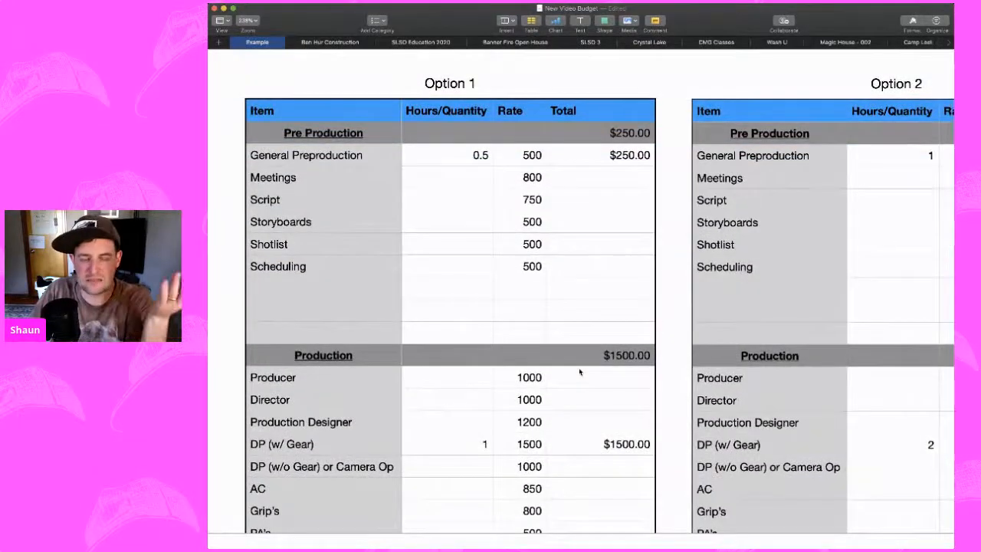
{"action": "scroll", "coordinate": [580, 372], "scroll_direction": "down", "scroll_amount": 1}
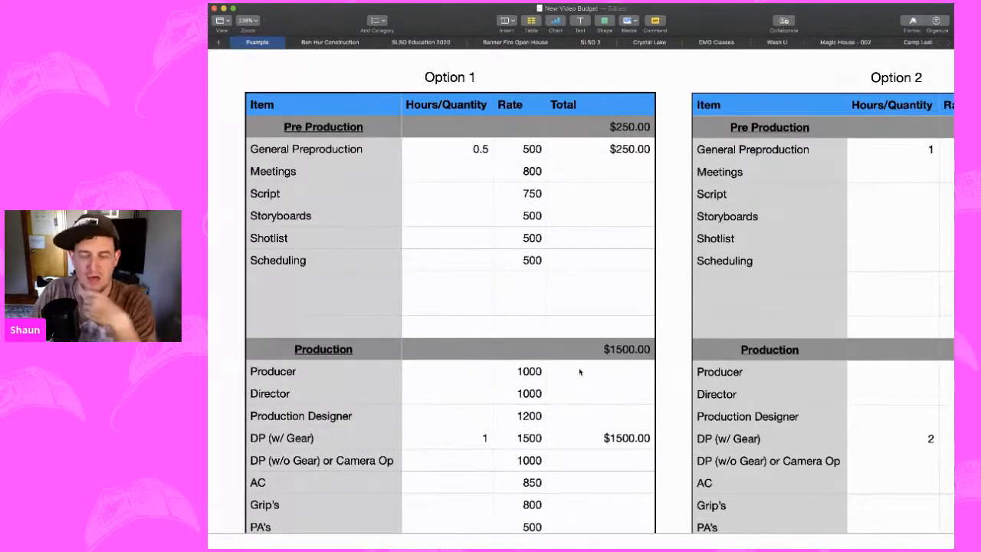
{"action": "scroll", "coordinate": [580, 371], "scroll_direction": "down", "scroll_amount": 10}
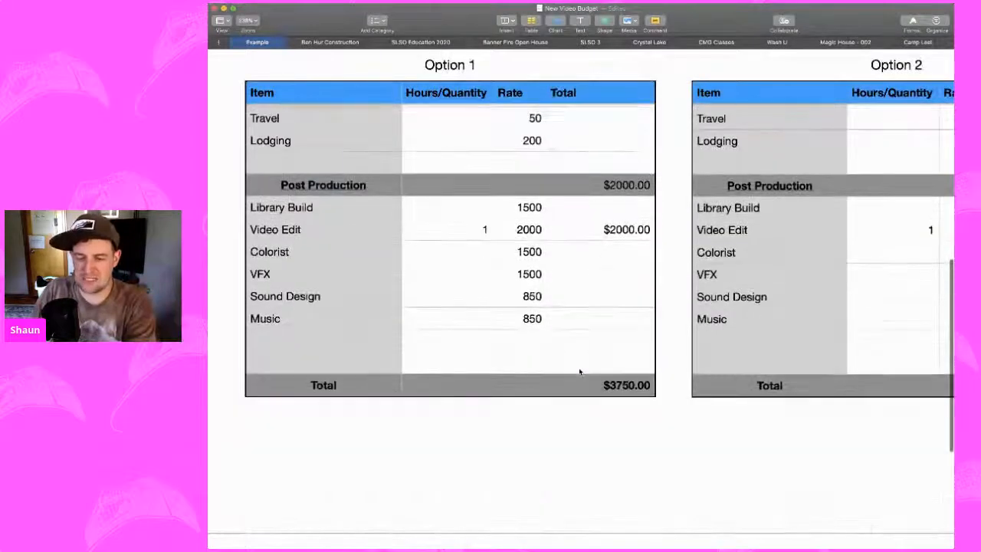
{"action": "scroll", "coordinate": [579, 371], "scroll_direction": "down", "scroll_amount": 3}
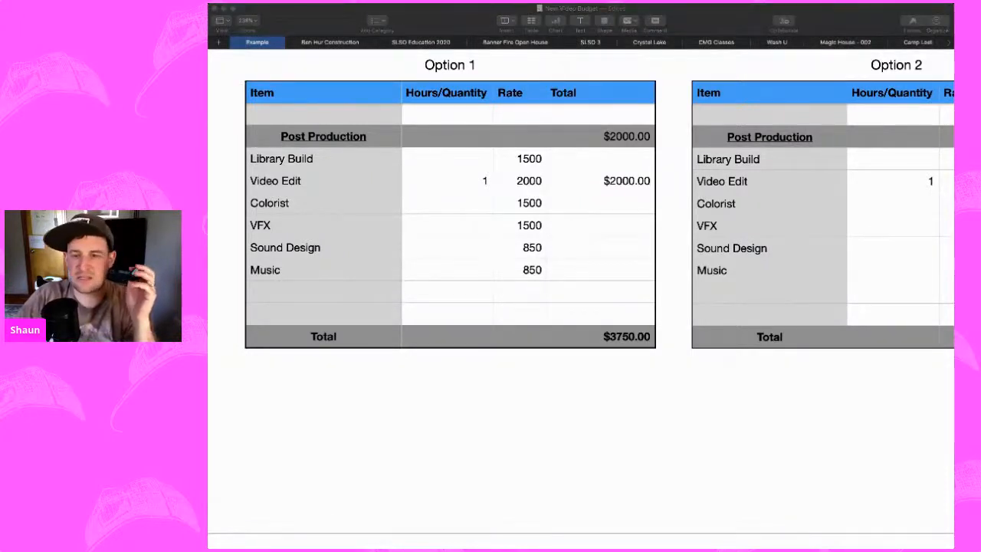
Examine Option 2 from Pre Production to its Total row, Option 3's Post Production section, and the start of Option 1.
{"action": "left_click", "coordinate": [751, 17]}
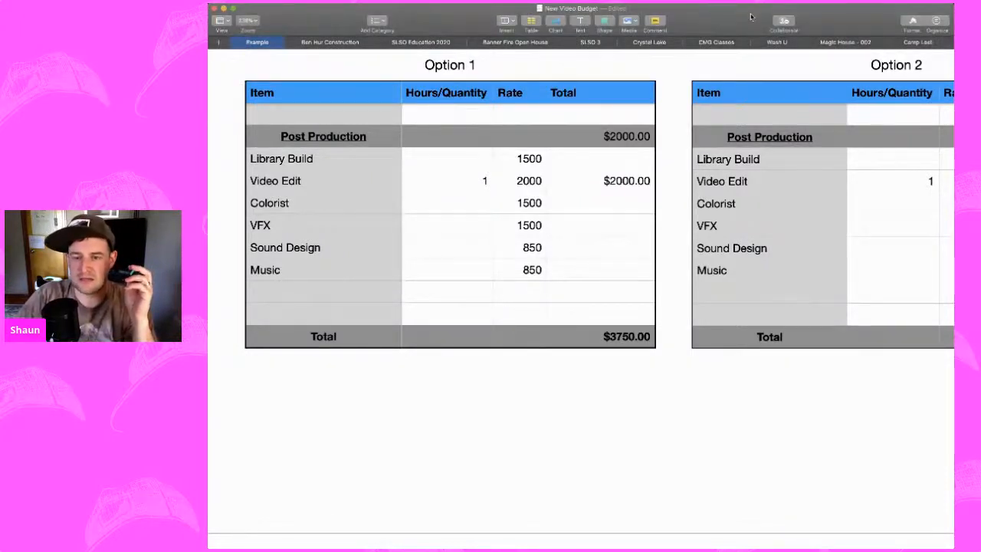
{"action": "scroll", "coordinate": [724, 122], "scroll_direction": "up", "scroll_amount": 10}
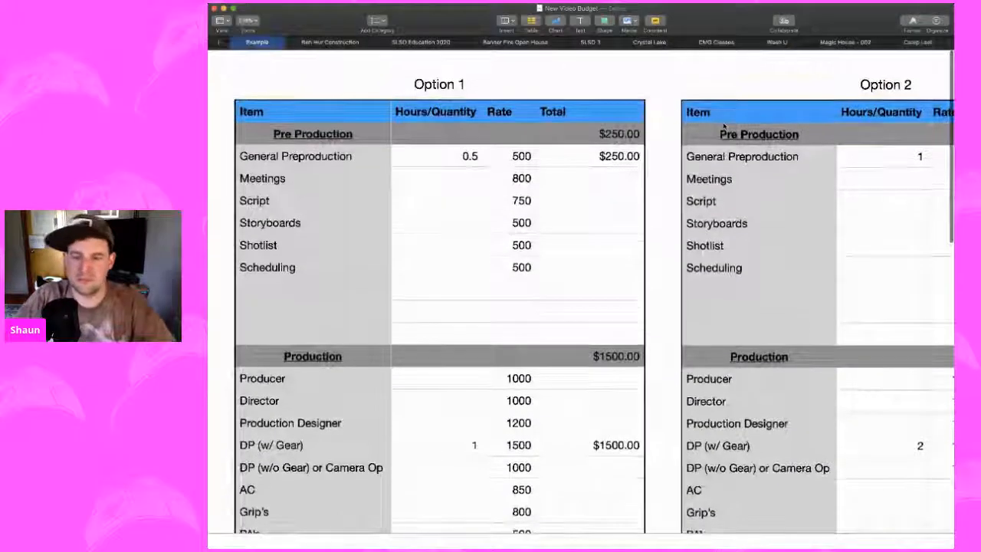
{"action": "scroll", "coordinate": [723, 127], "scroll_direction": "right", "scroll_amount": 5}
{"action": "scroll", "coordinate": [723, 128], "scroll_direction": "down", "scroll_amount": 3}
{"action": "scroll", "coordinate": [724, 126], "scroll_direction": "down", "scroll_amount": 6}
{"action": "scroll", "coordinate": [724, 126], "scroll_direction": "left", "scroll_amount": 3}
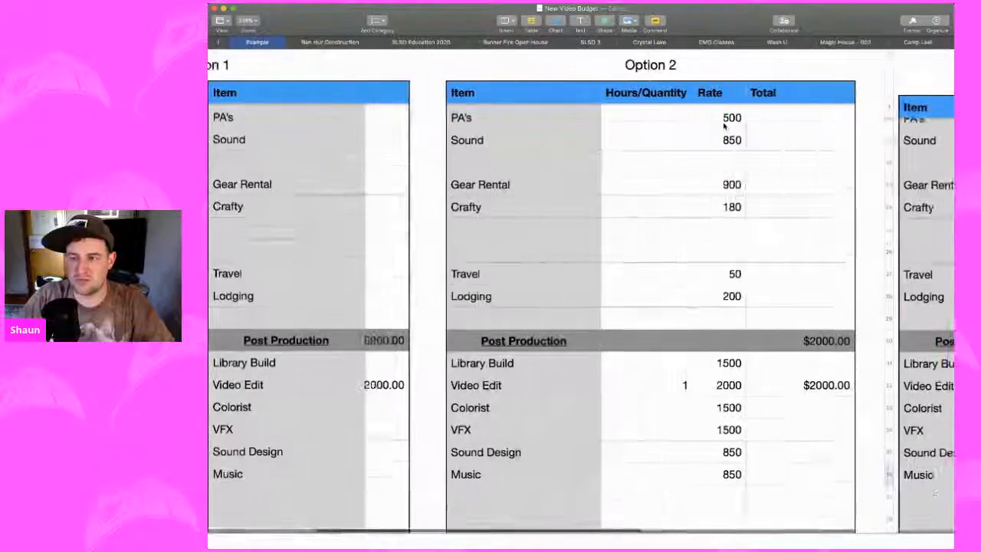
{"action": "scroll", "coordinate": [724, 126], "scroll_direction": "up", "scroll_amount": 6}
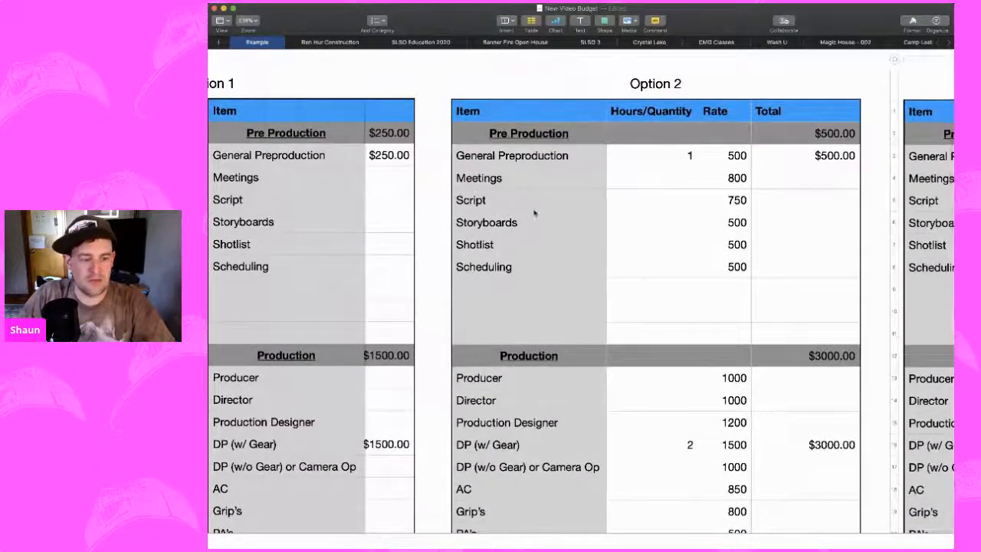
{"action": "key", "text": "super+Tab"}
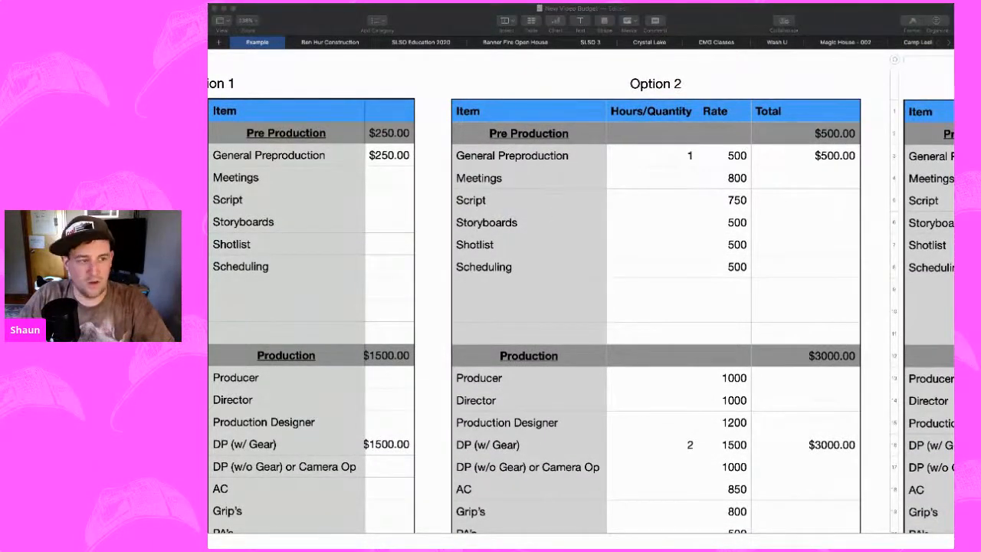
{"action": "left_click", "coordinate": [723, 19]}
{"action": "scroll", "coordinate": [695, 225], "scroll_direction": "down", "scroll_amount": 4}
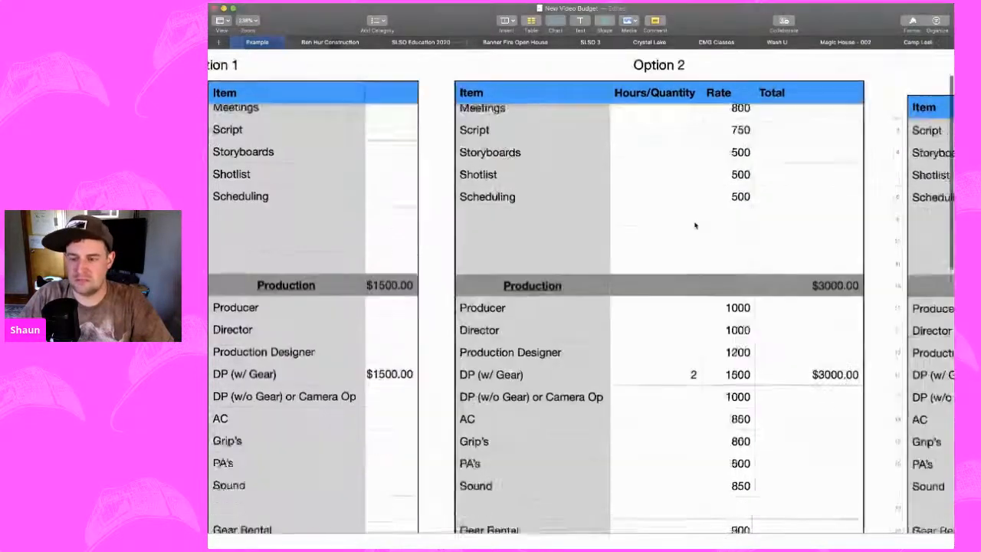
{"action": "scroll", "coordinate": [695, 225], "scroll_direction": "down", "scroll_amount": 10}
{"action": "scroll", "coordinate": [696, 224], "scroll_direction": "left", "scroll_amount": 2}
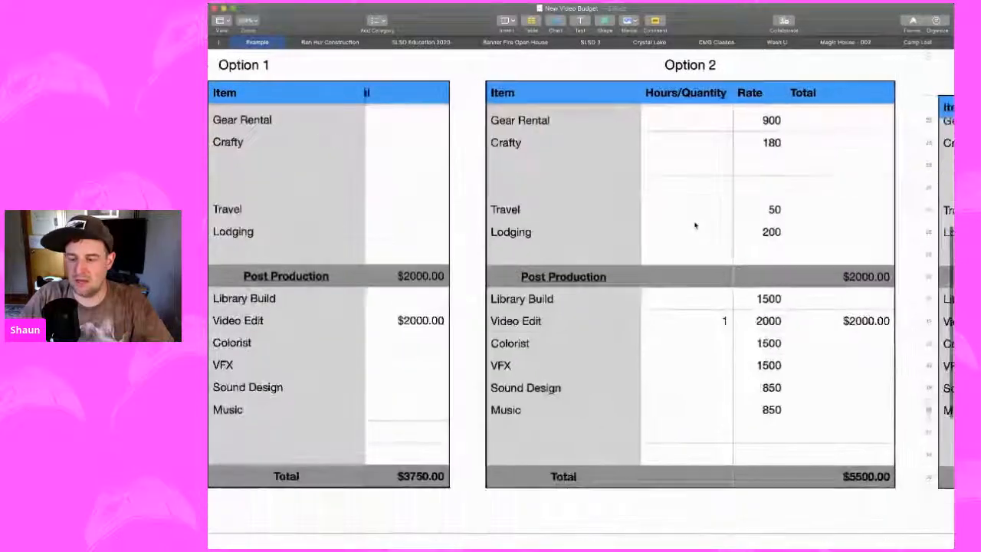
{"action": "scroll", "coordinate": [695, 225], "scroll_direction": "down", "scroll_amount": 5}
{"action": "scroll", "coordinate": [695, 225], "scroll_direction": "right", "scroll_amount": 5}
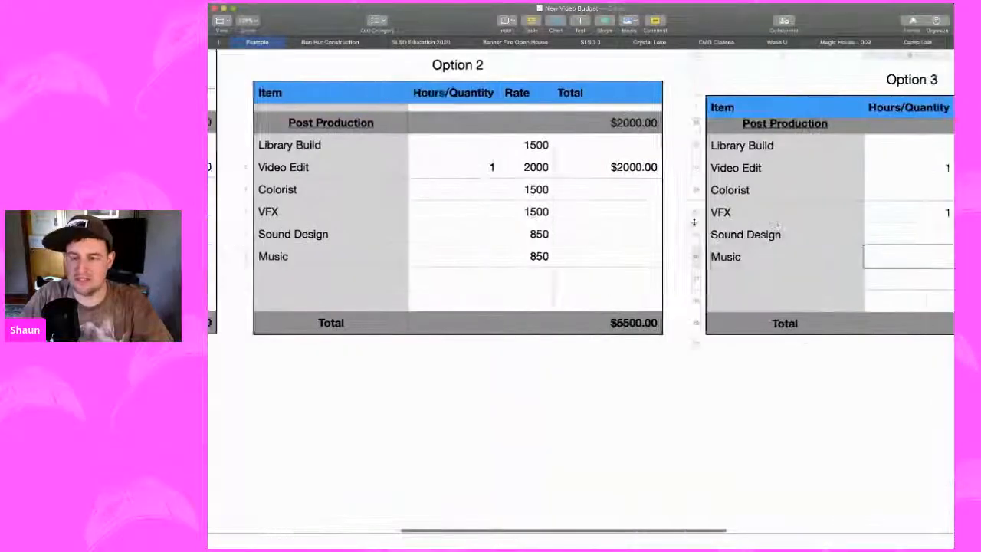
{"action": "scroll", "coordinate": [695, 225], "scroll_direction": "right", "scroll_amount": 4}
{"action": "scroll", "coordinate": [695, 225], "scroll_direction": "up", "scroll_amount": 4}
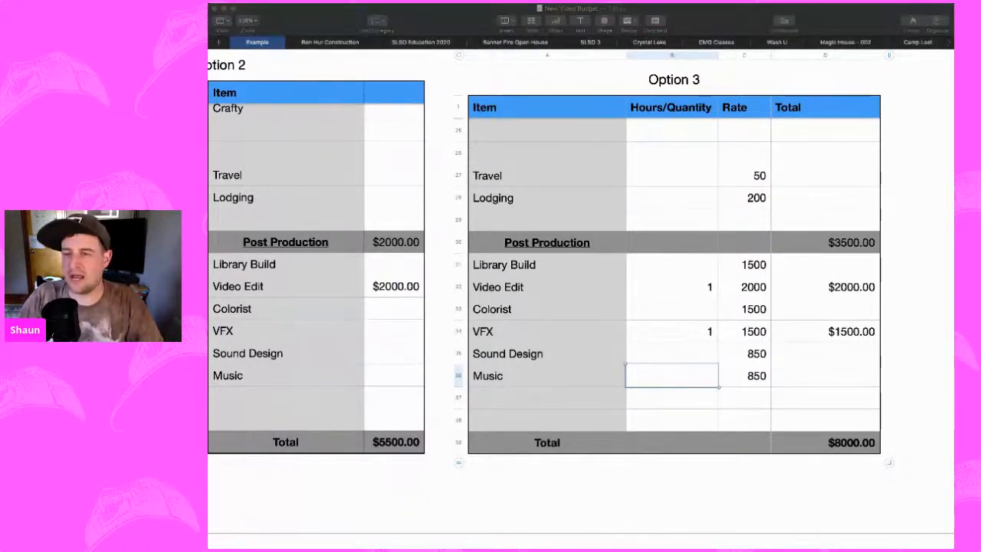
{"action": "left_click", "coordinate": [737, 23]}
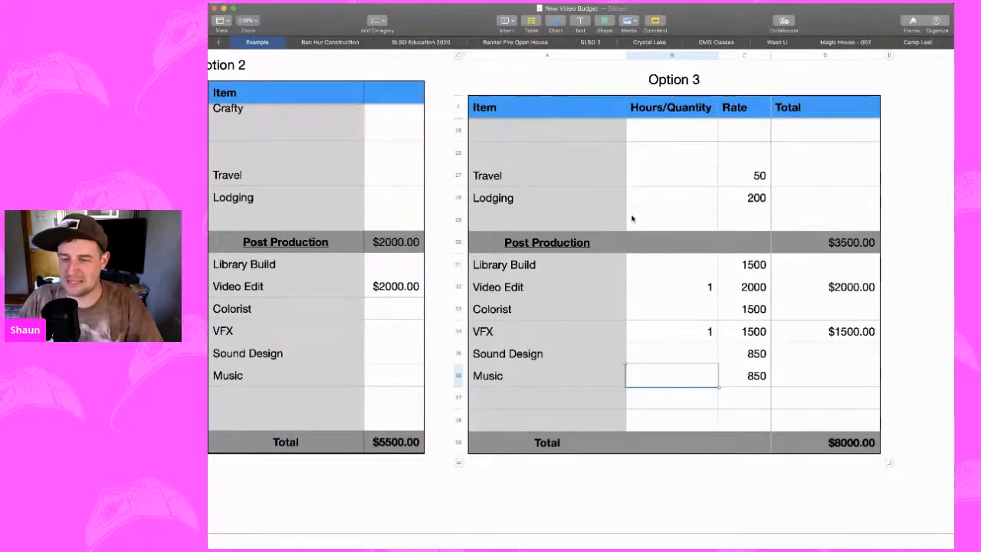
{"action": "scroll", "coordinate": [633, 218], "scroll_direction": "left", "scroll_amount": 6}
{"action": "scroll", "coordinate": [633, 218], "scroll_direction": "up", "scroll_amount": 3}
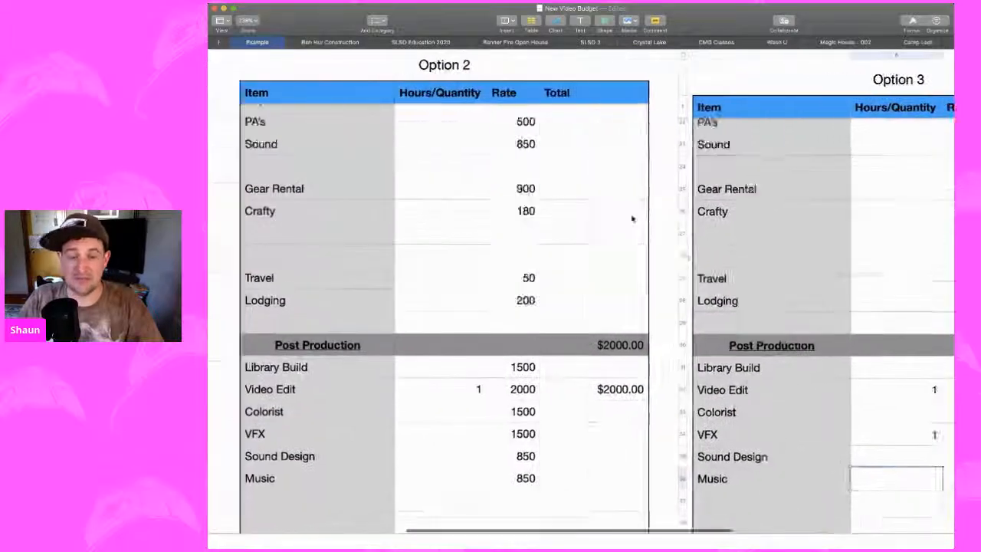
{"action": "scroll", "coordinate": [633, 219], "scroll_direction": "left", "scroll_amount": 6}
{"action": "scroll", "coordinate": [632, 219], "scroll_direction": "up", "scroll_amount": 5}
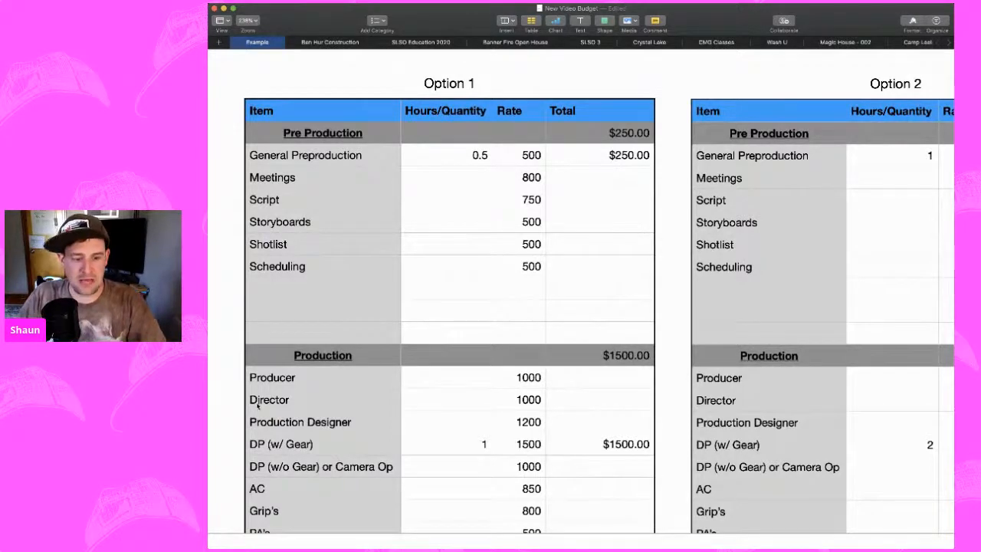
{"action": "key", "text": "super+Tab"}
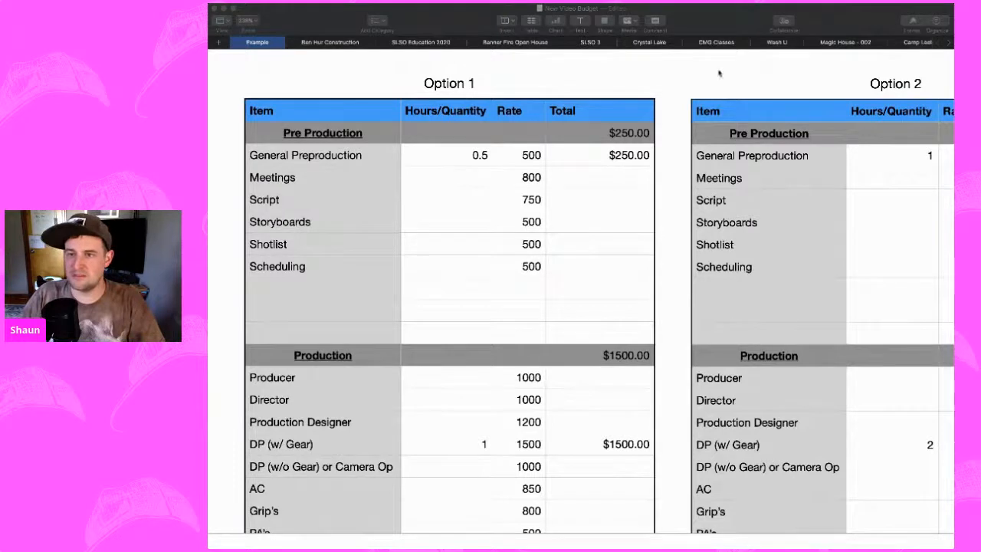
{"action": "left_click", "coordinate": [725, 21]}
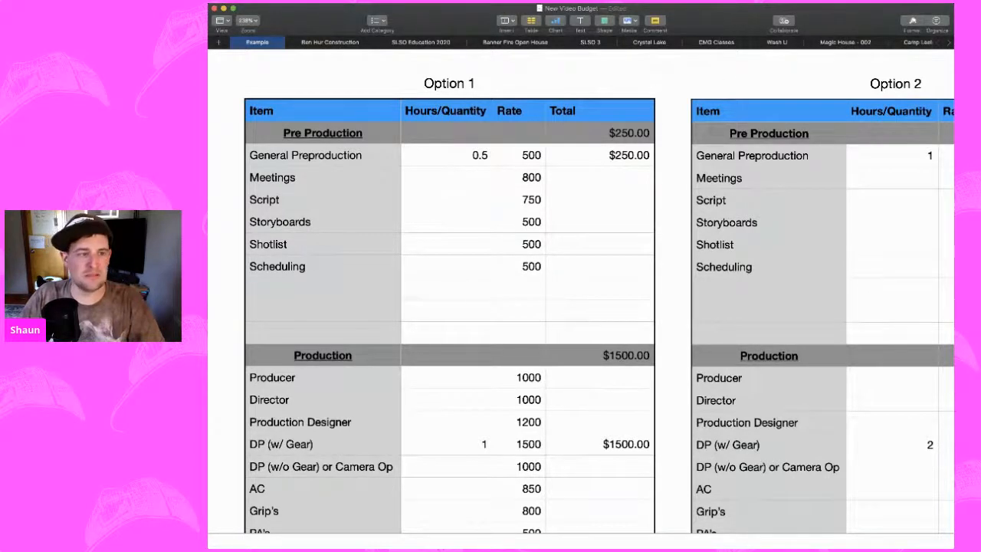
{"action": "key", "text": "super+Tab"}
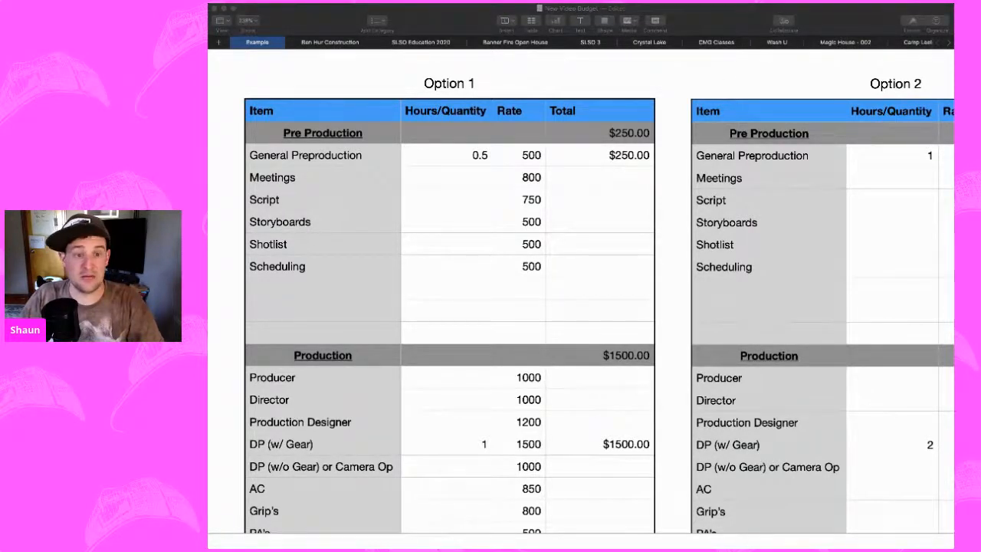
{"action": "left_click", "coordinate": [735, 24]}
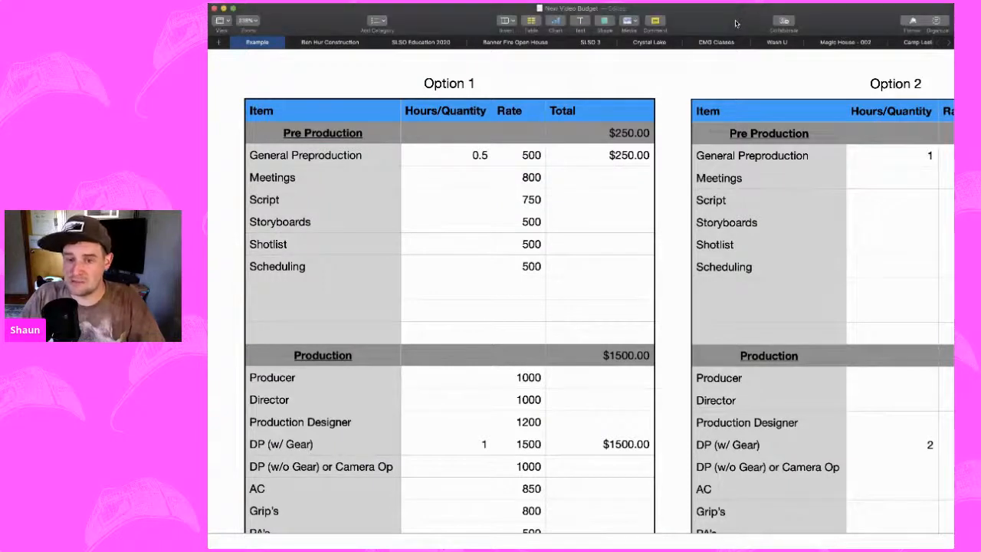
{"action": "key", "text": "super+Tab"}
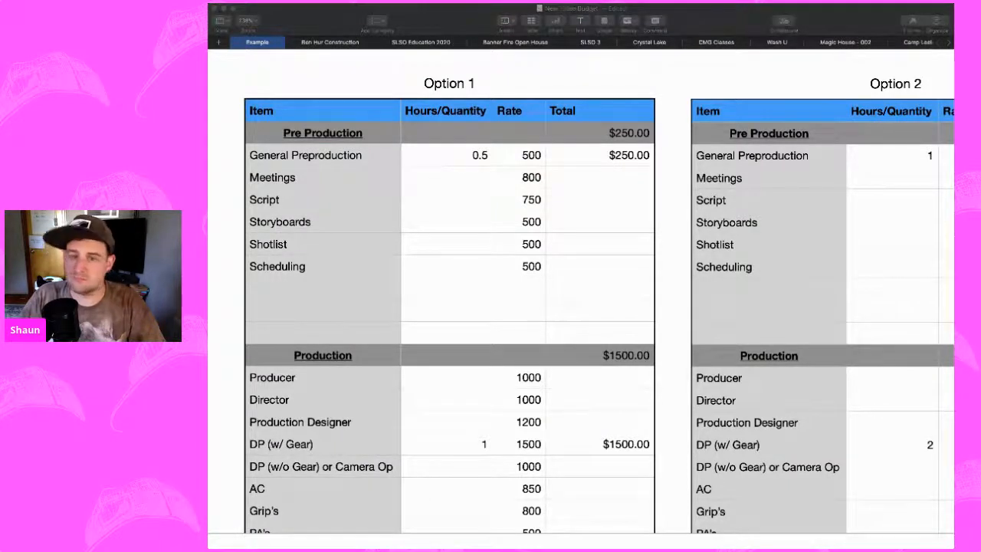